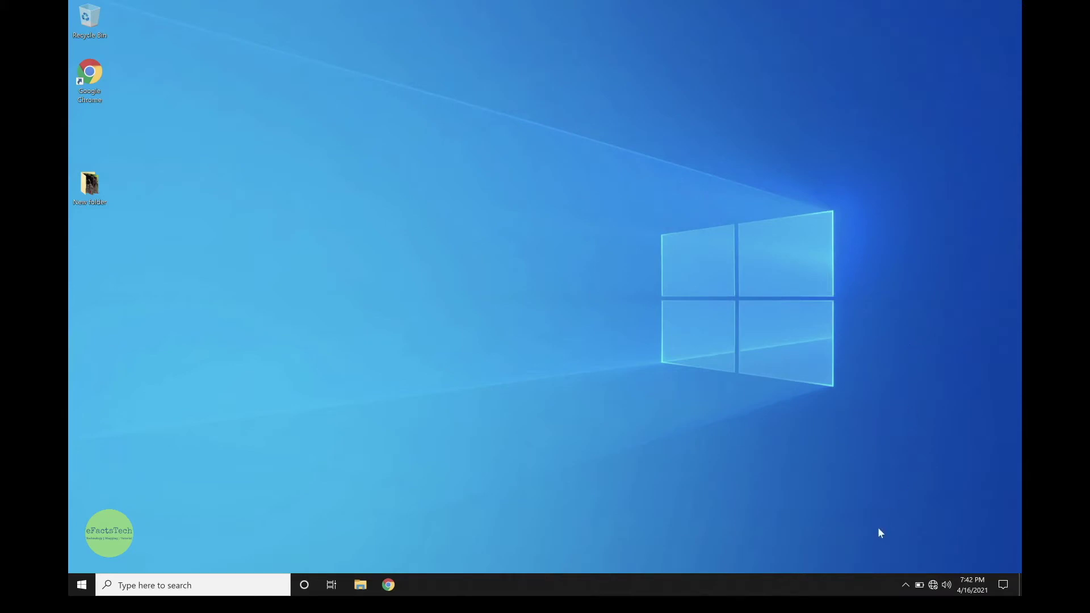
View the version information of the VMware Tools running in the system tray, and close it
click(906, 586)
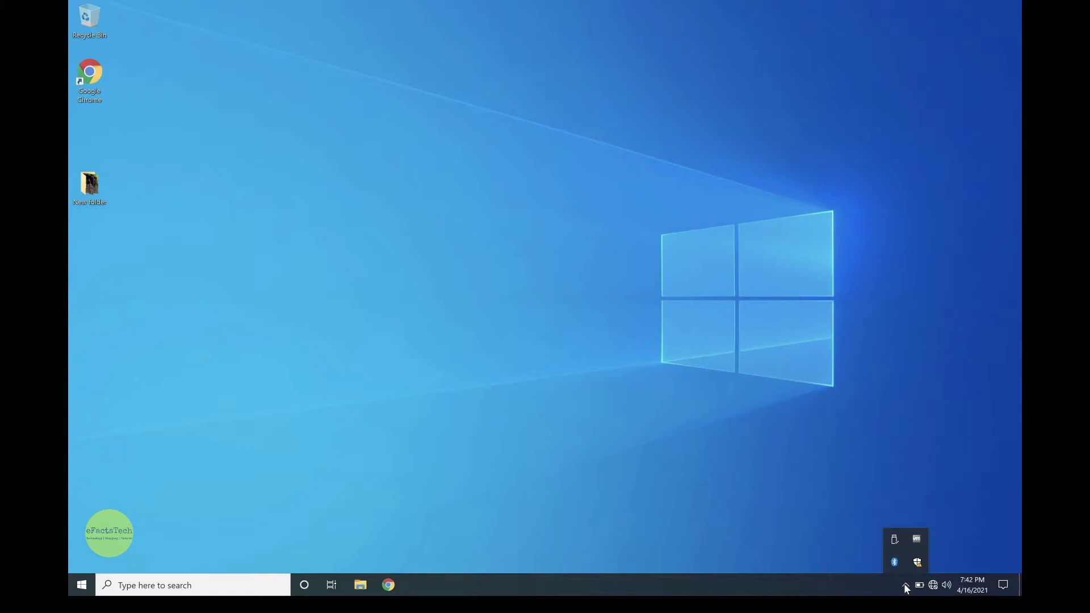
right_click(917, 540)
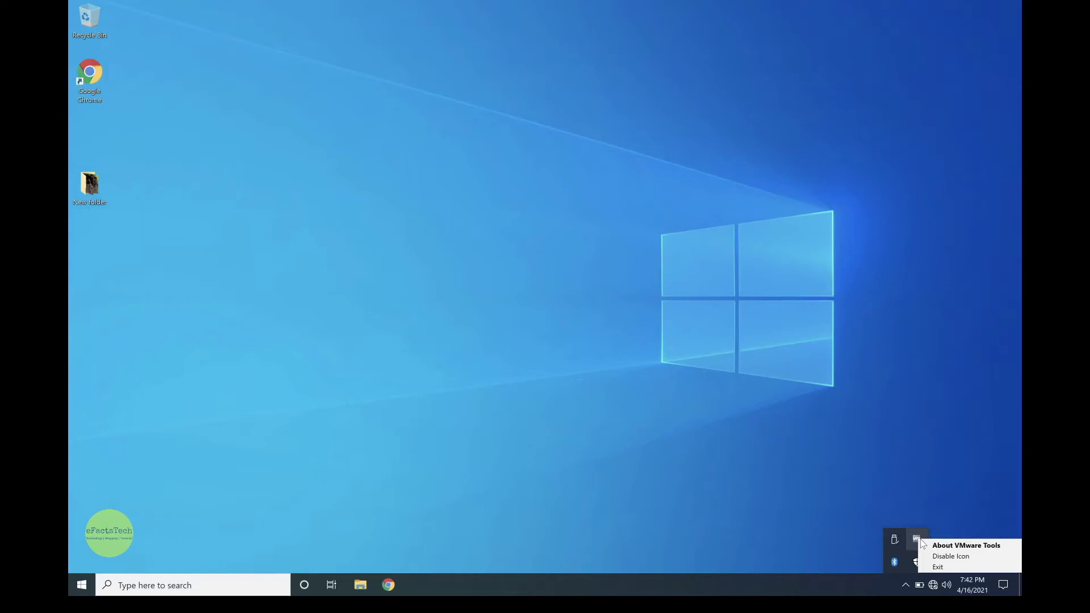
click(934, 547)
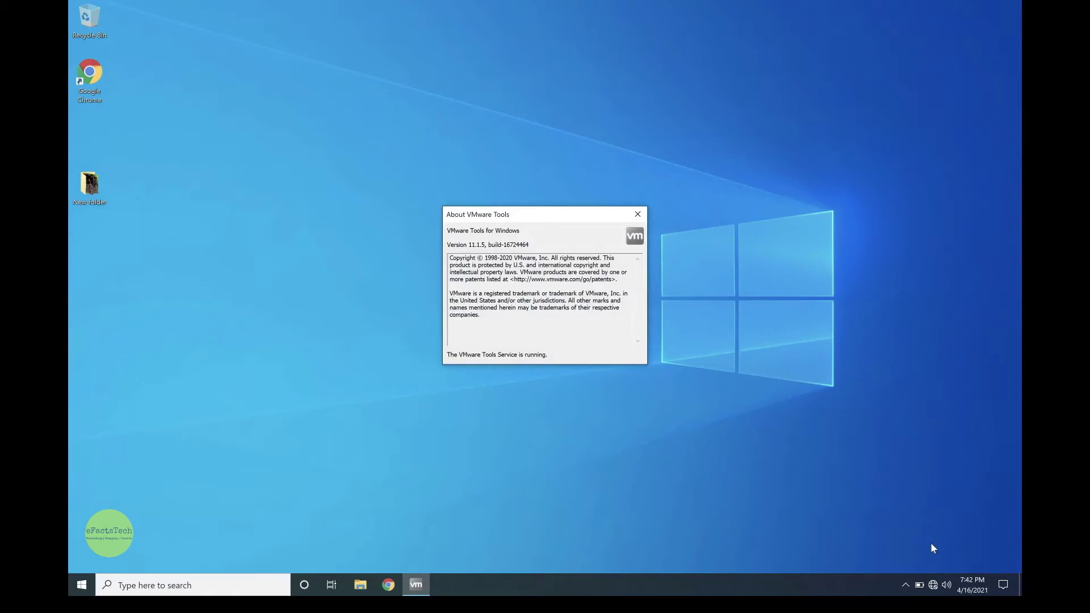
click(638, 214)
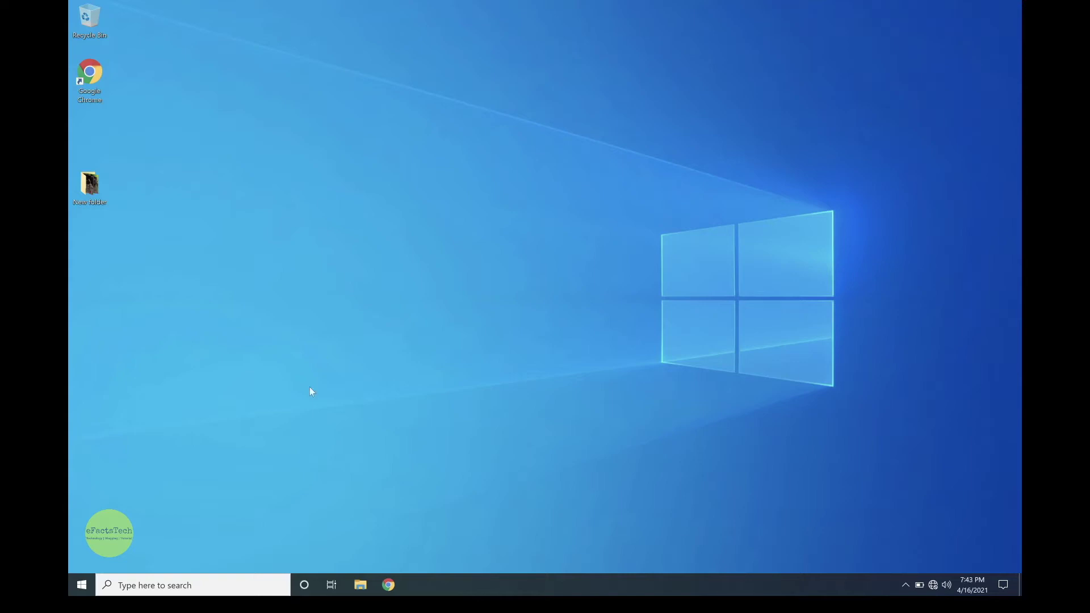
Find Control Panel with the Windows search and open its list of installed programs for uninstalling
click(185, 585)
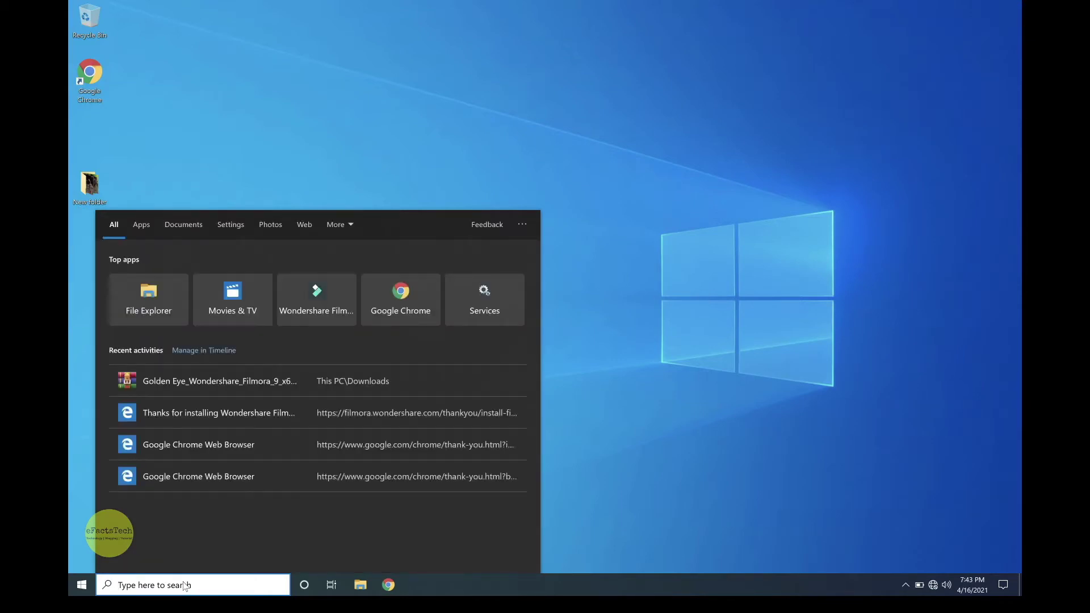
text(cont)
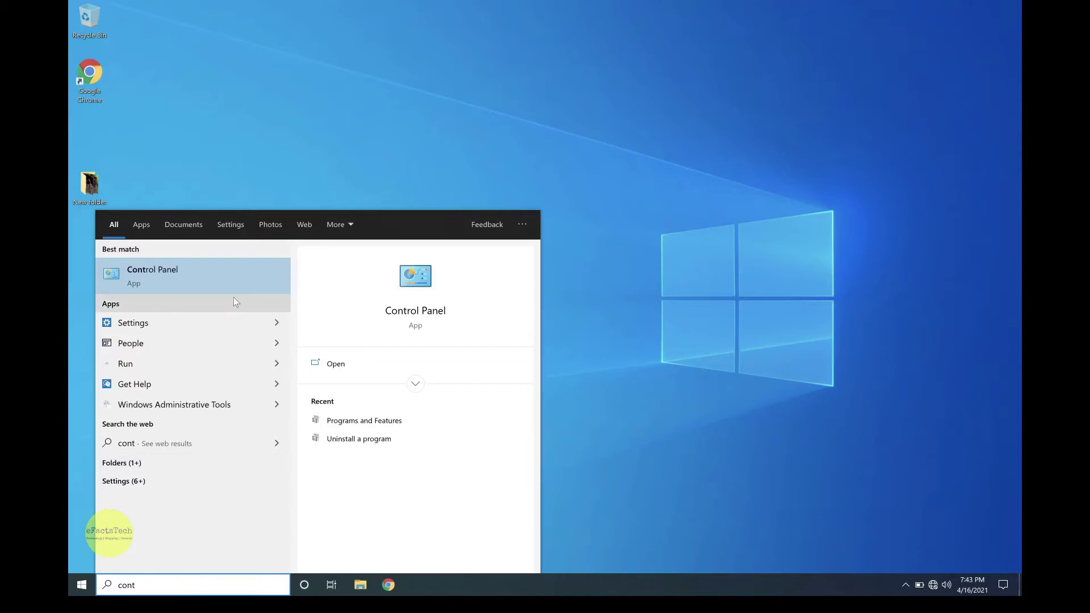
click(191, 278)
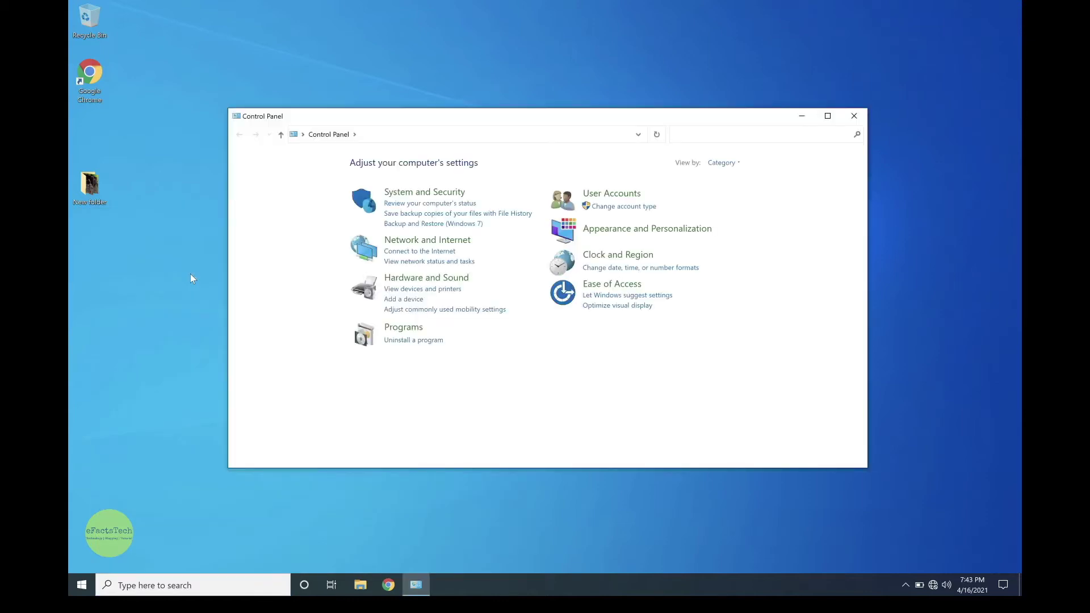
click(412, 341)
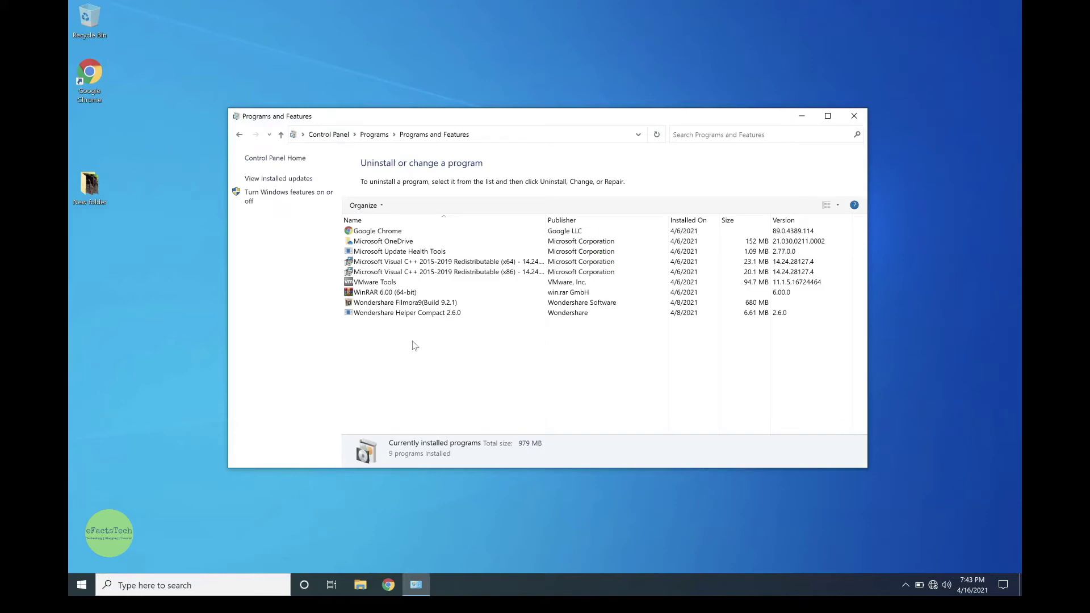
Uninstall VMware Tools from the installed programs and allow it to make changes to the device
click(377, 284)
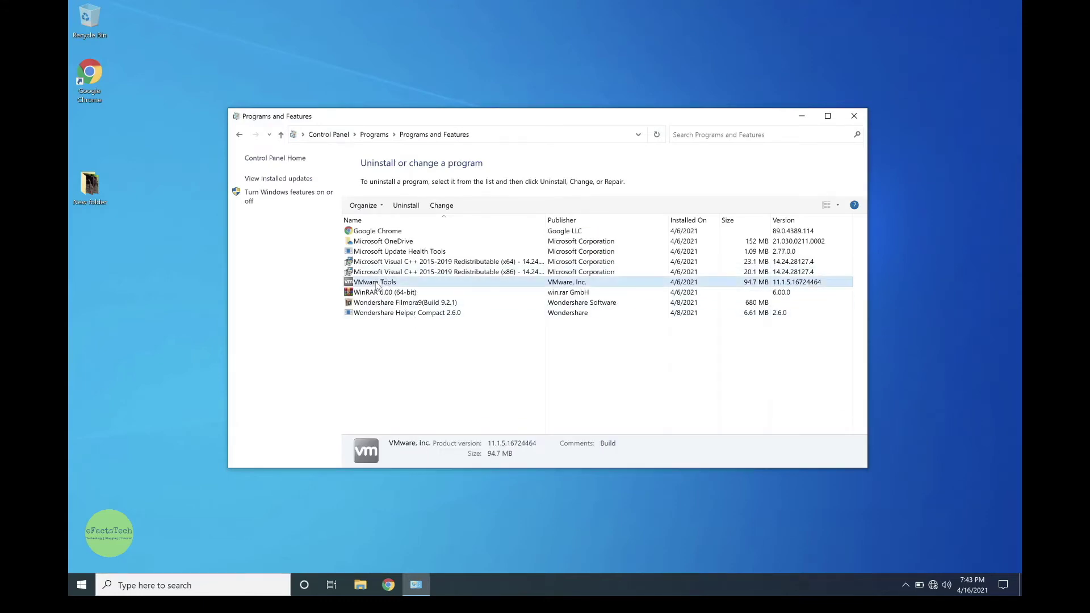
click(413, 206)
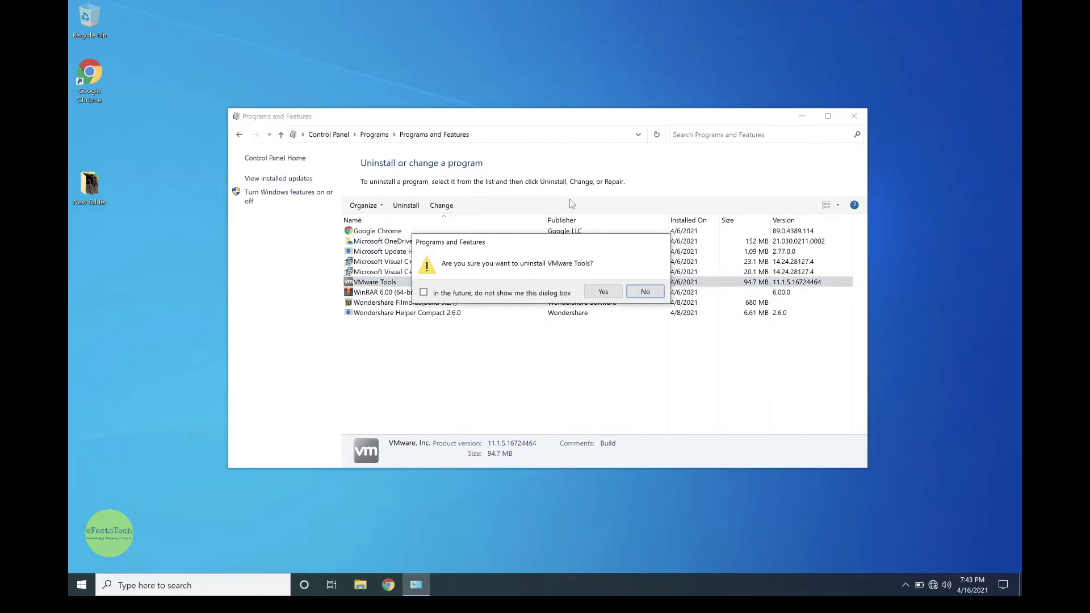
click(603, 292)
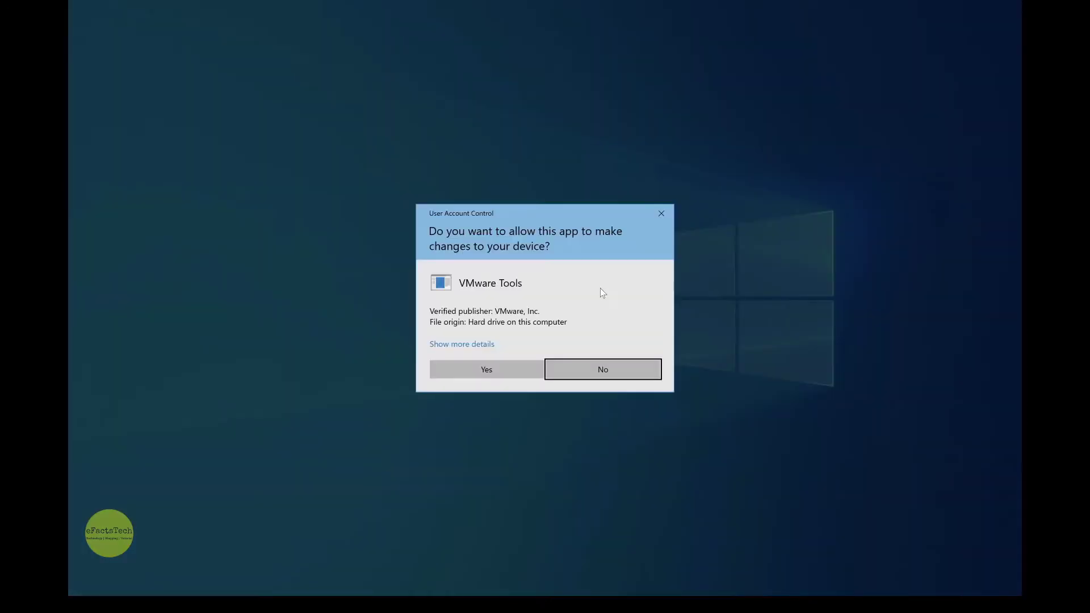
click(465, 370)
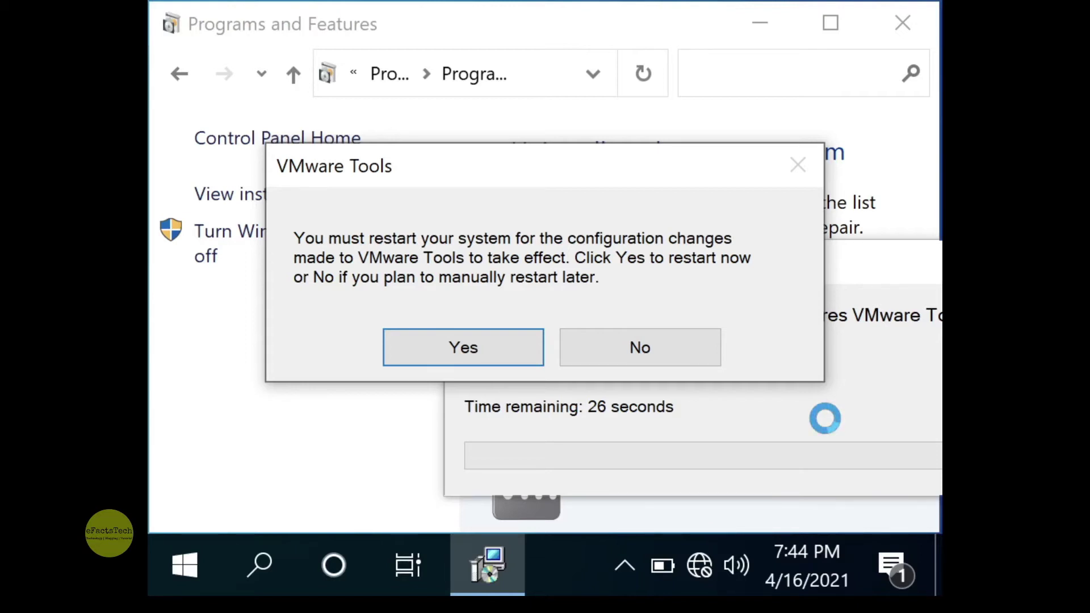
Restart Windows to apply the VMware Tools changes and sign back in with the account password
click(509, 345)
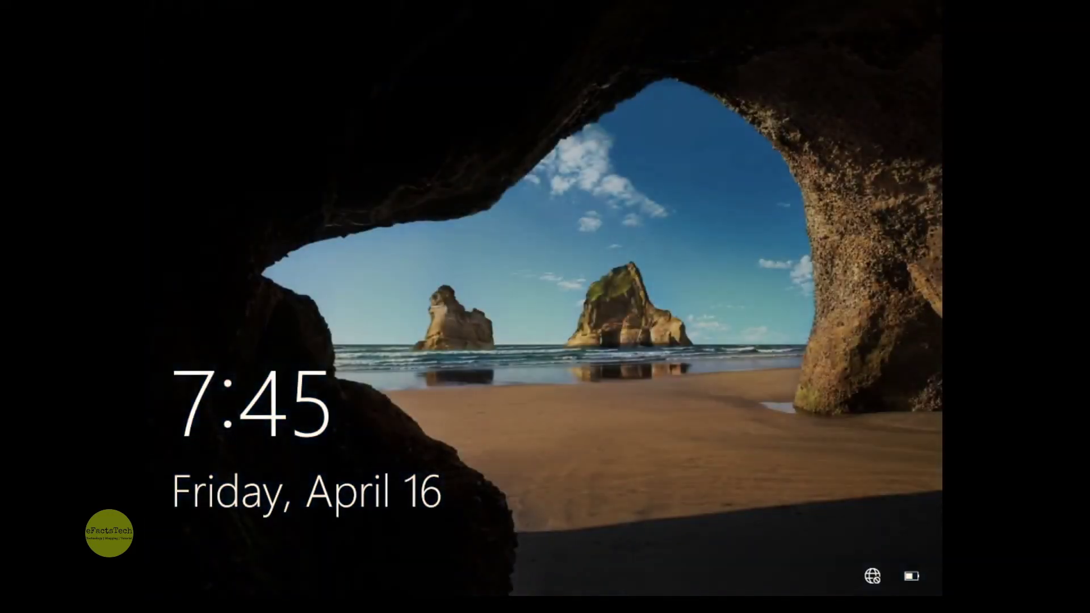
click(537, 266)
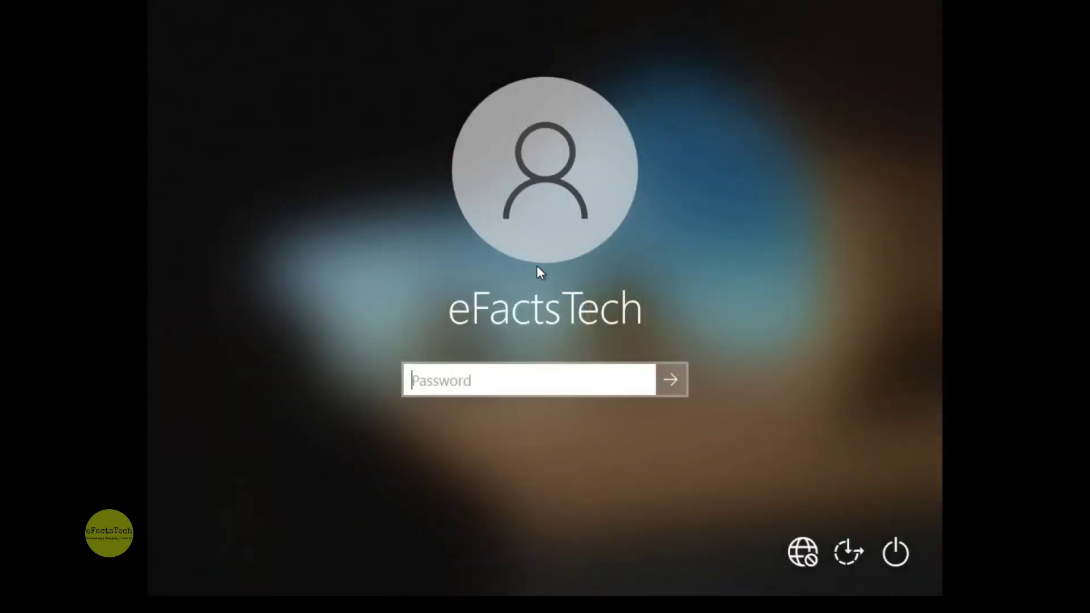
text(••••)
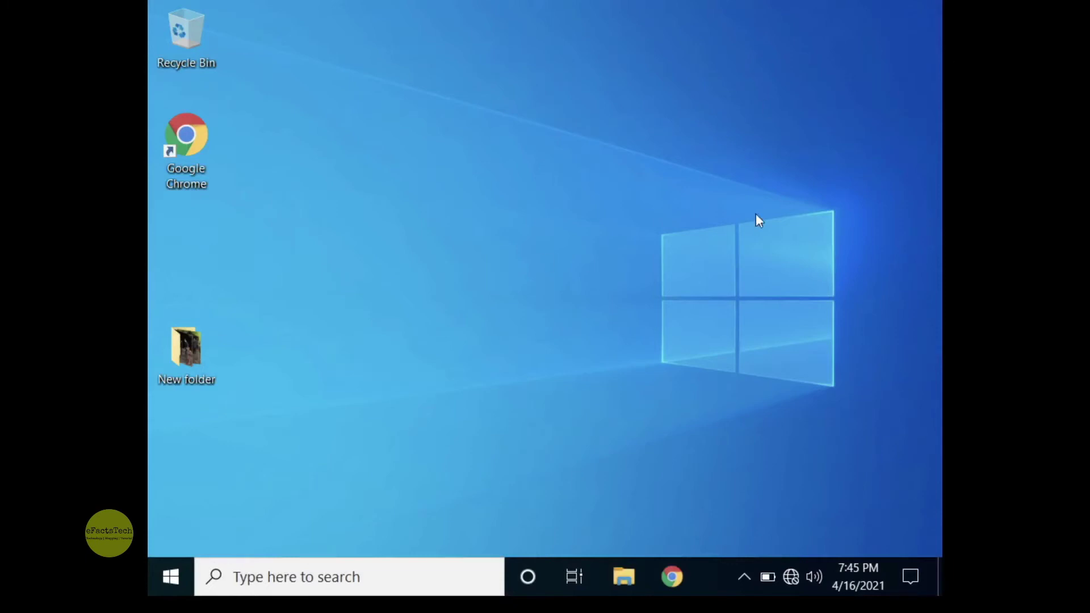
Check the hidden tray icons and Control Panel's installed programs list for any remaining VMware Tools entry
click(740, 577)
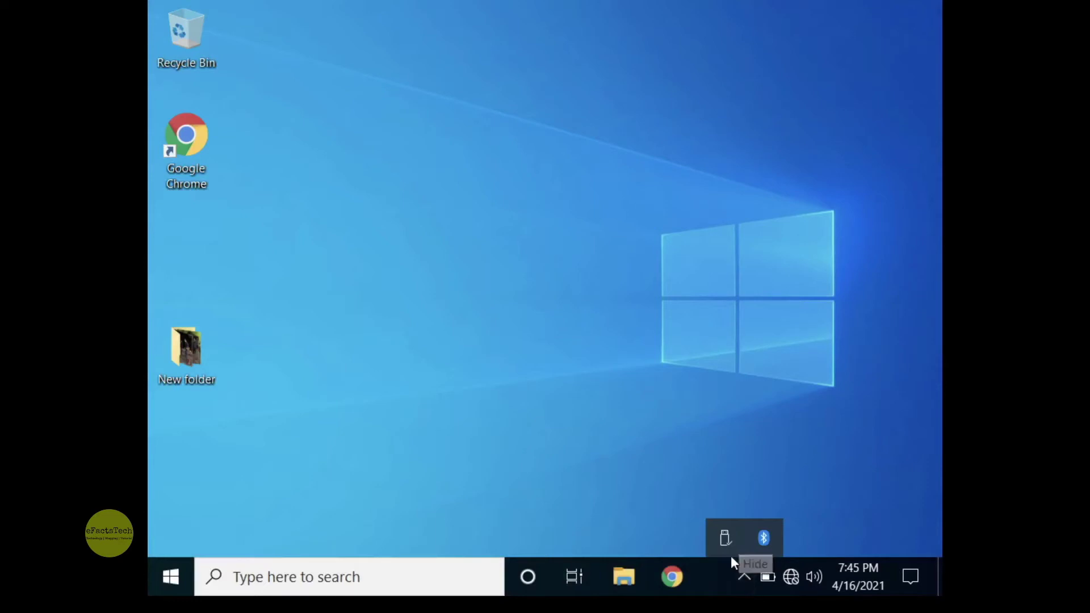
click(382, 574)
text(vo)
key(BackSpace)
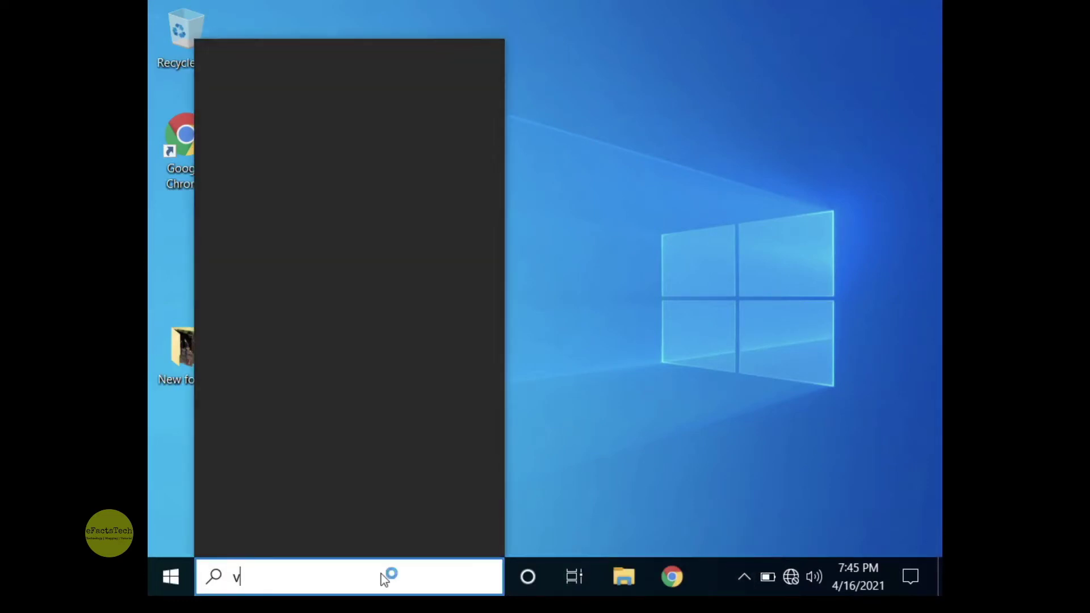
key(BackSpace)
text(contr)
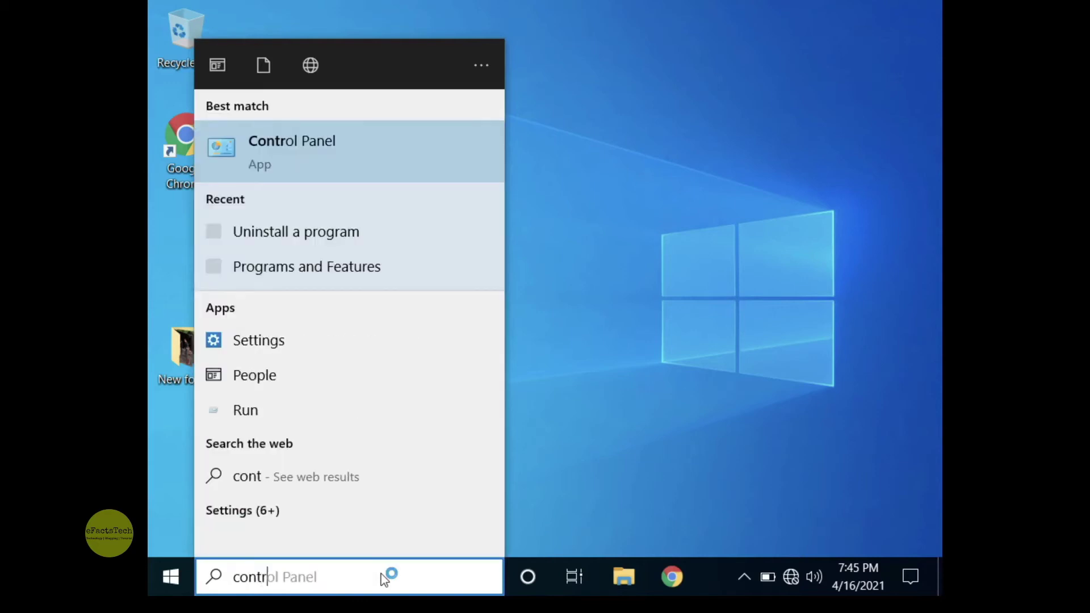
key(Return)
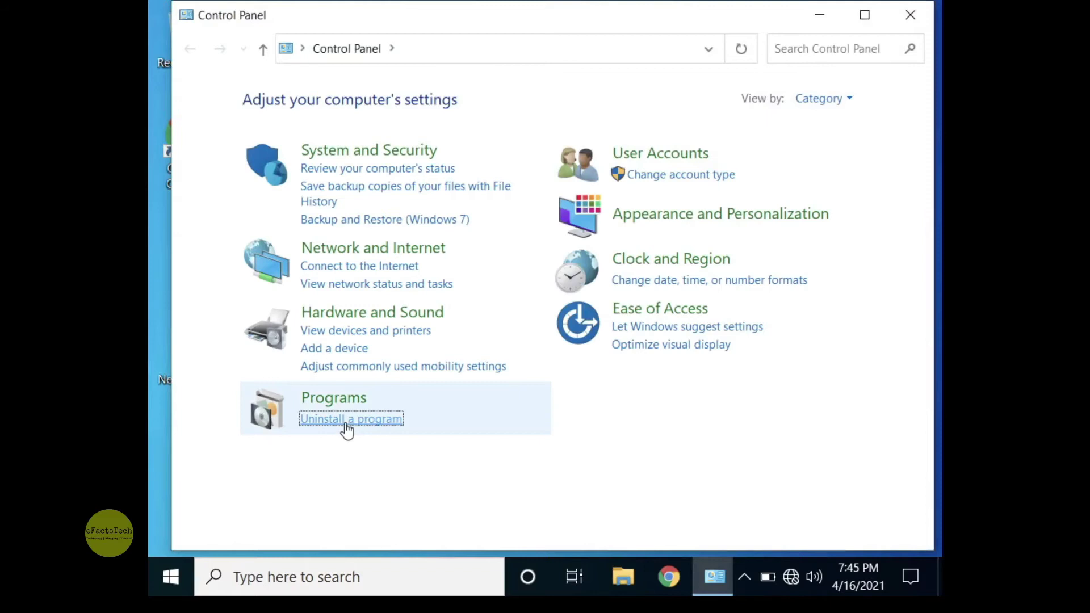
click(346, 422)
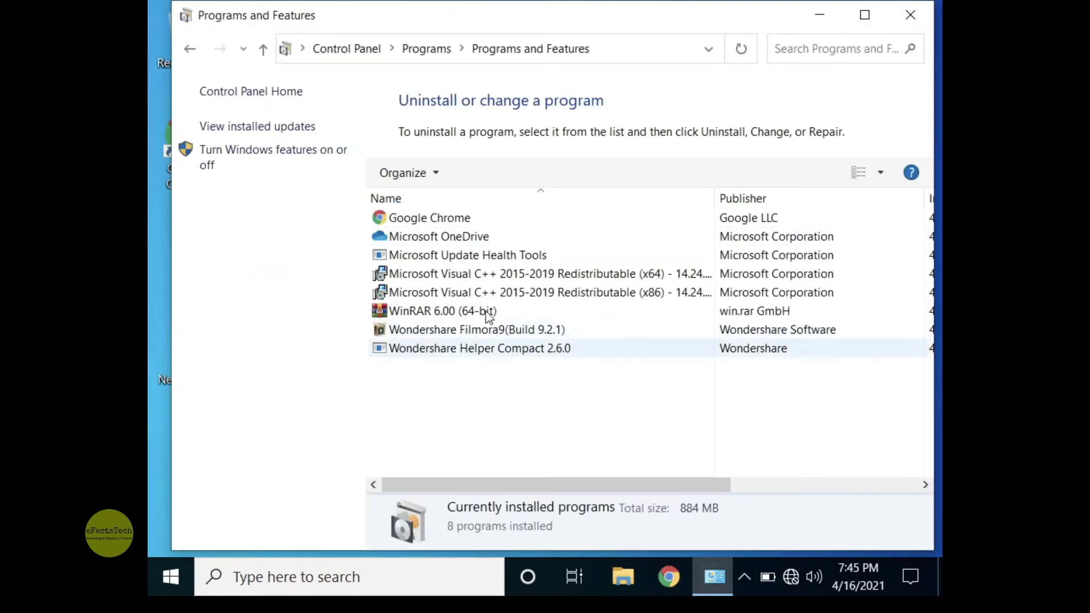
click(912, 17)
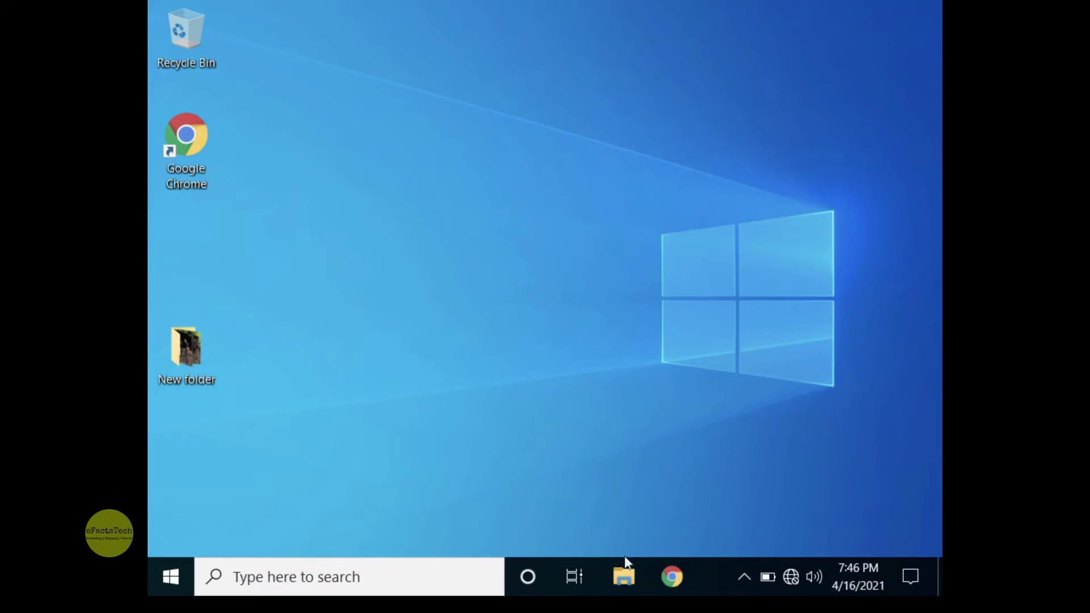
click(623, 578)
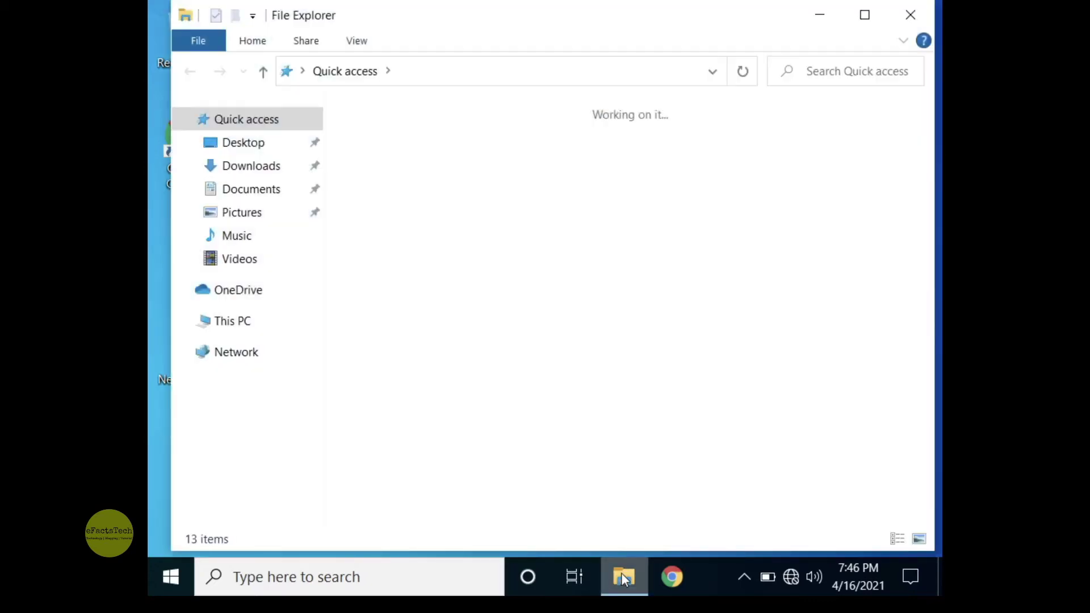
click(246, 324)
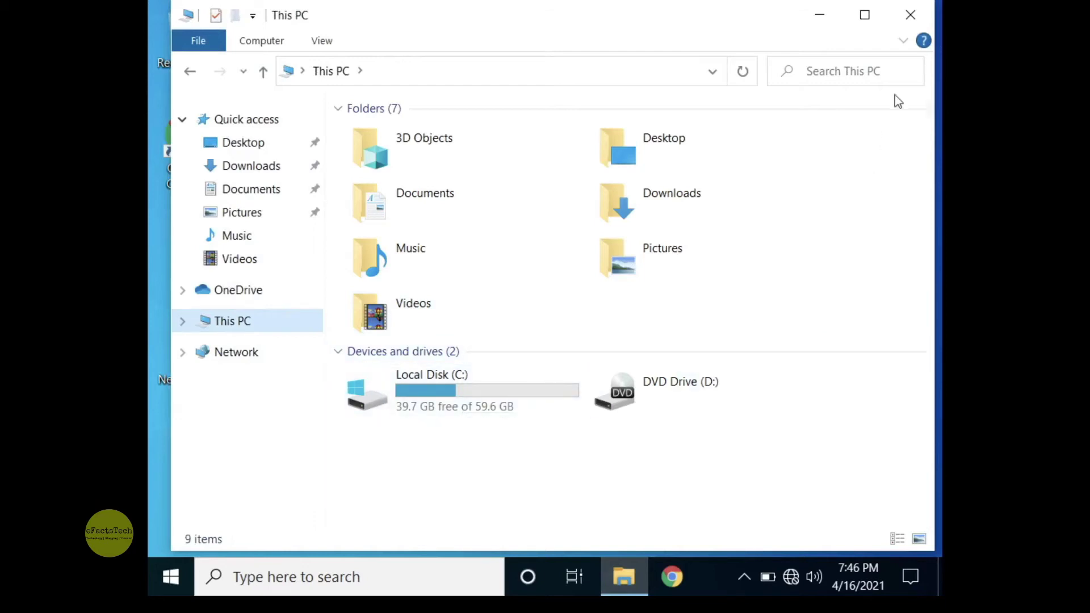
click(911, 14)
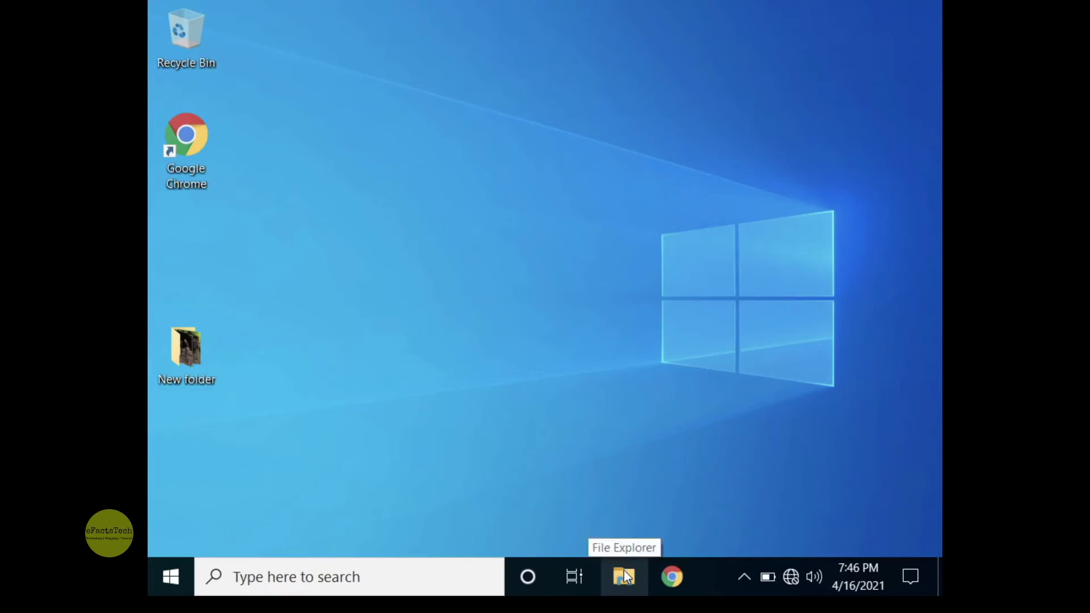
Open File Explorer and go to the Common Files folder inside Program Files on Local Disk (C:)
right_click(171, 565)
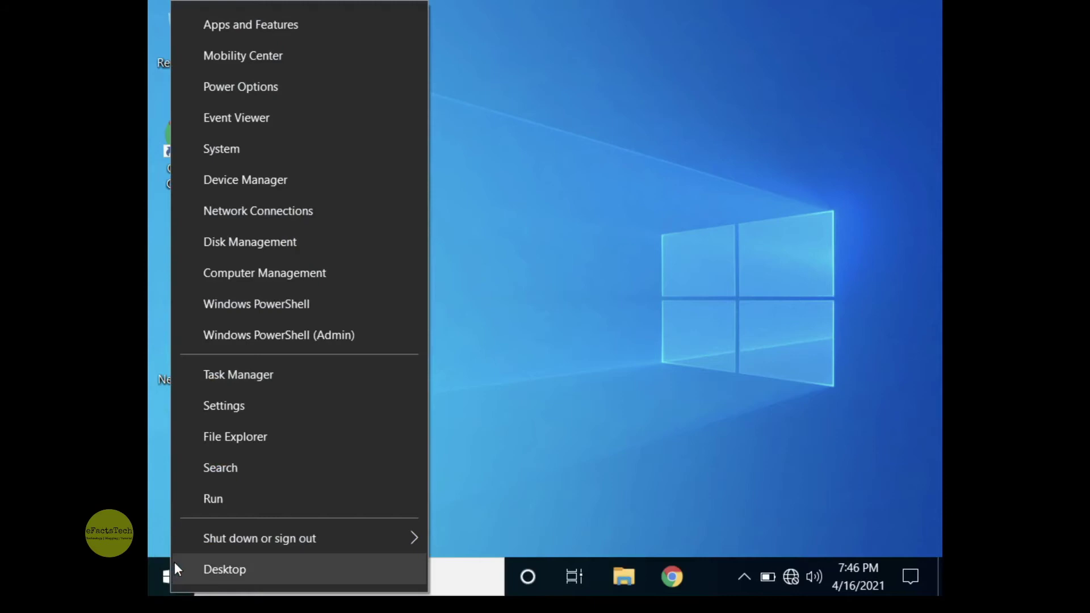
click(246, 447)
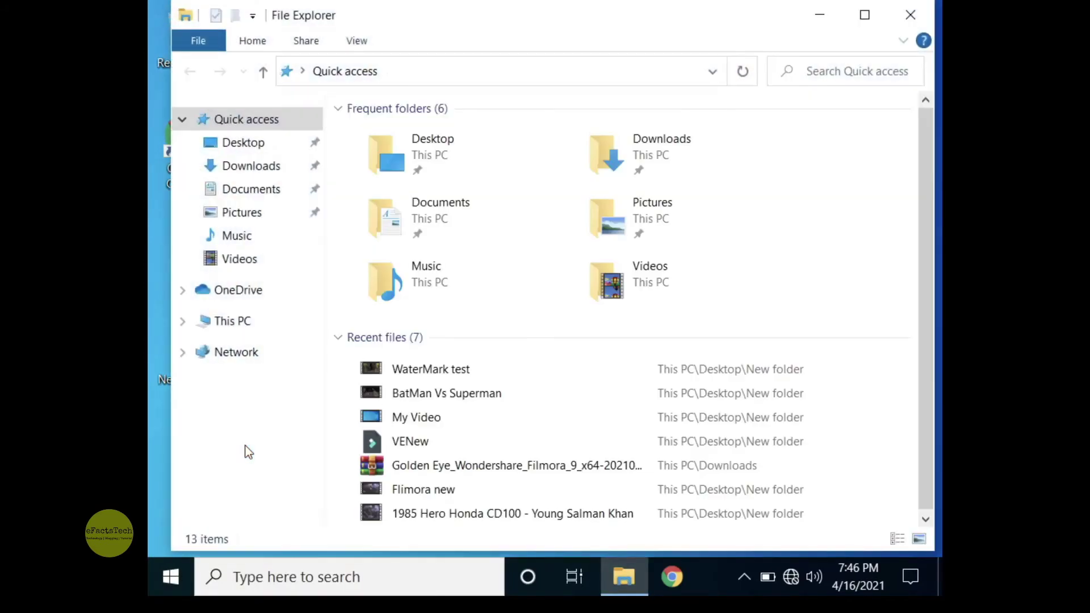
click(243, 321)
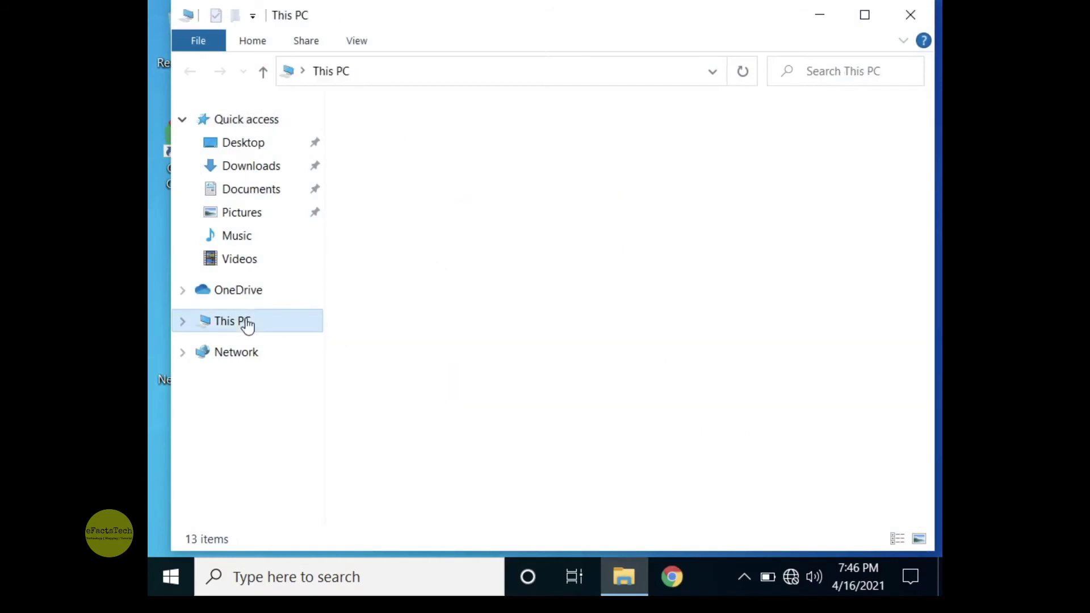
double_click(485, 397)
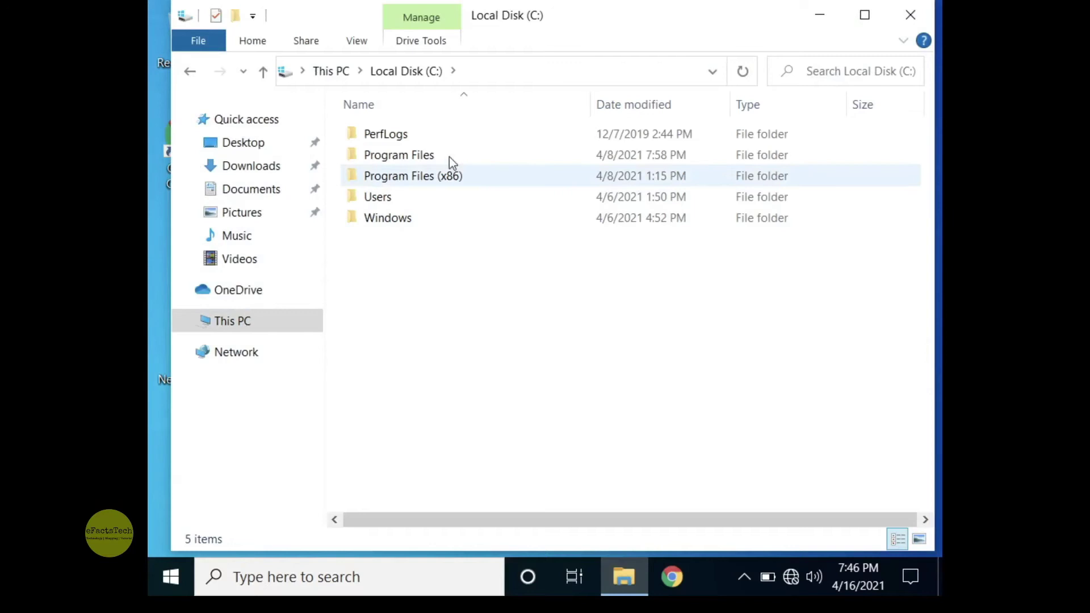
double_click(426, 155)
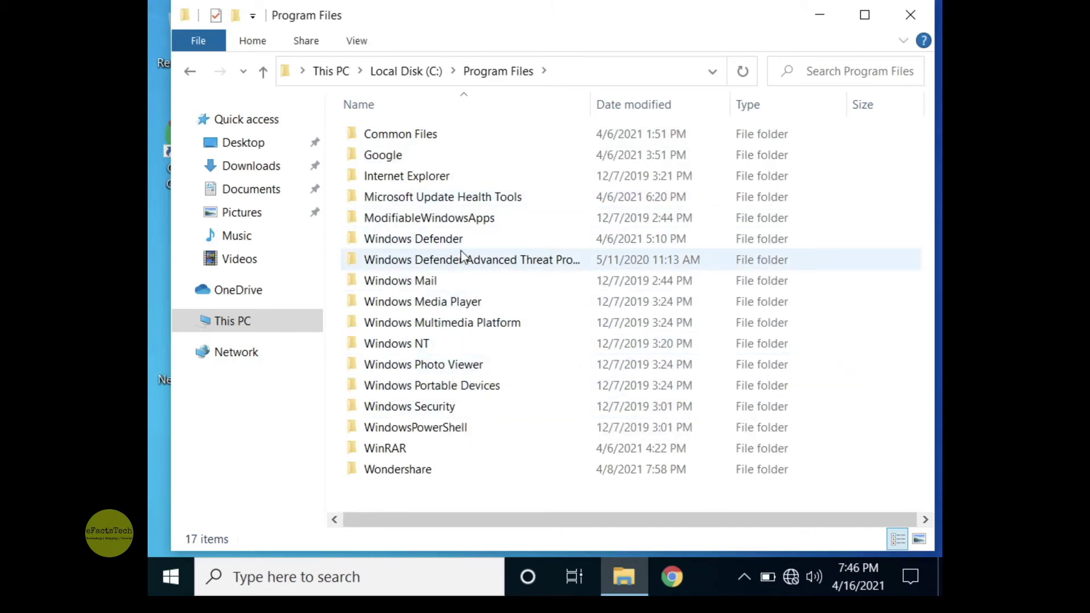
double_click(447, 139)
Examine the contents of the VMware folder and its InstallerCache subfolder
click(415, 194)
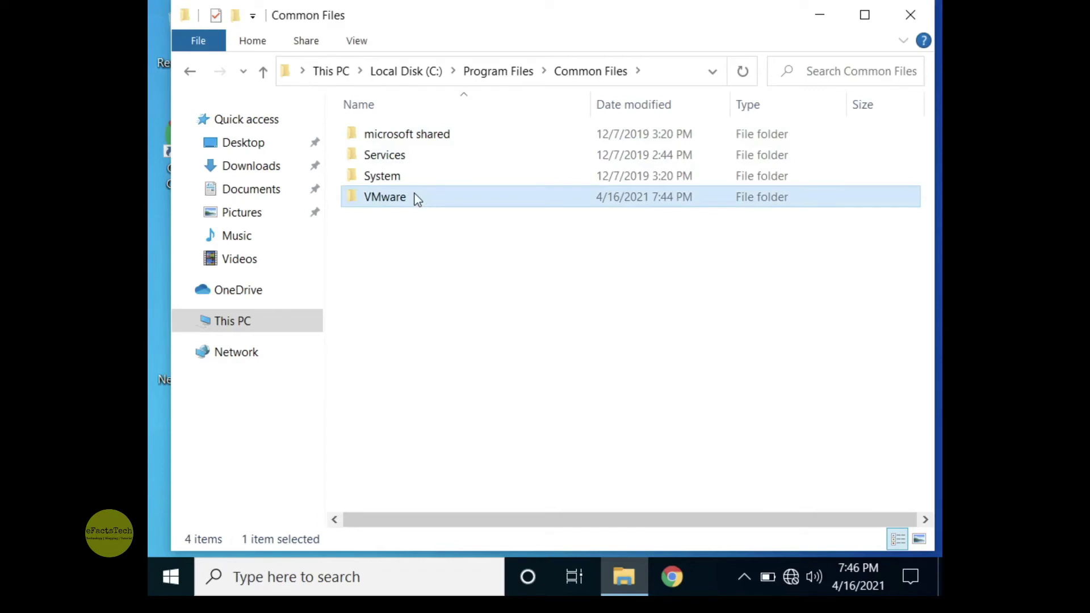
double_click(417, 197)
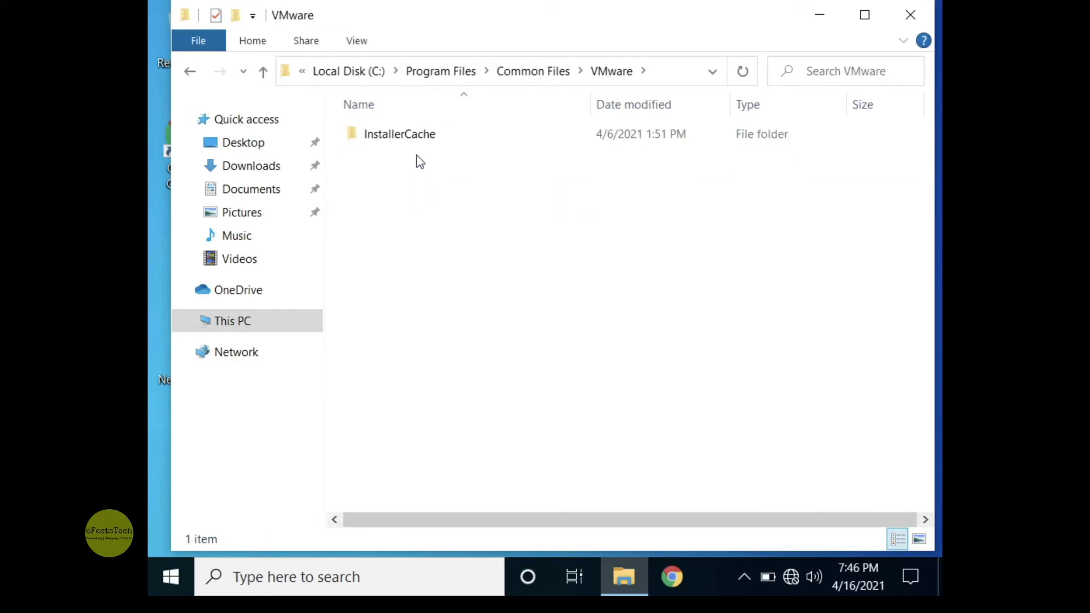
click(417, 142)
double_click(418, 142)
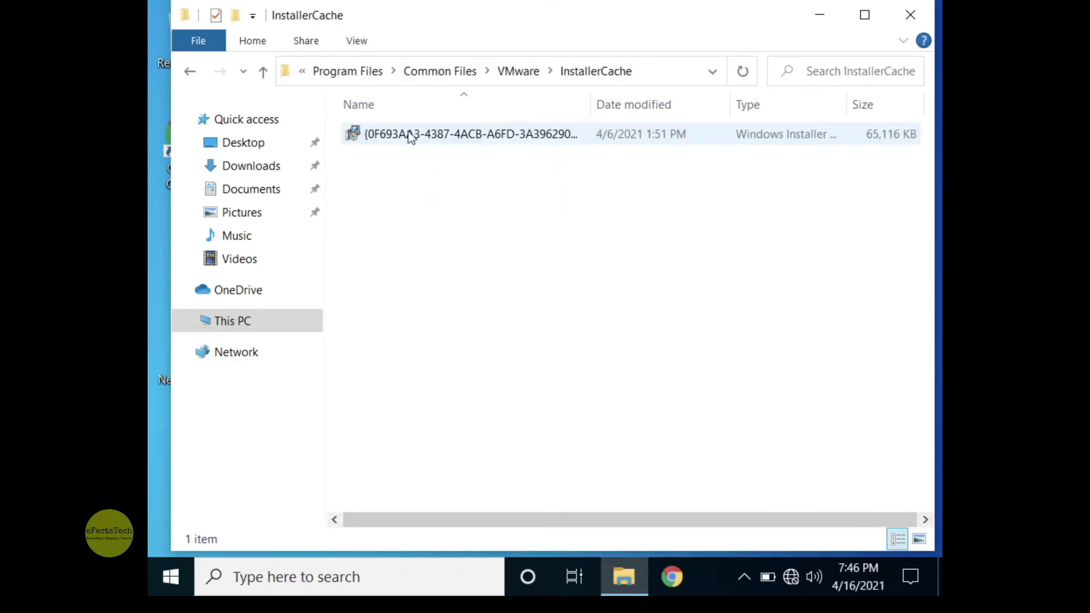
Return to the Common Files folder and delete its leftover VMware folder
click(262, 76)
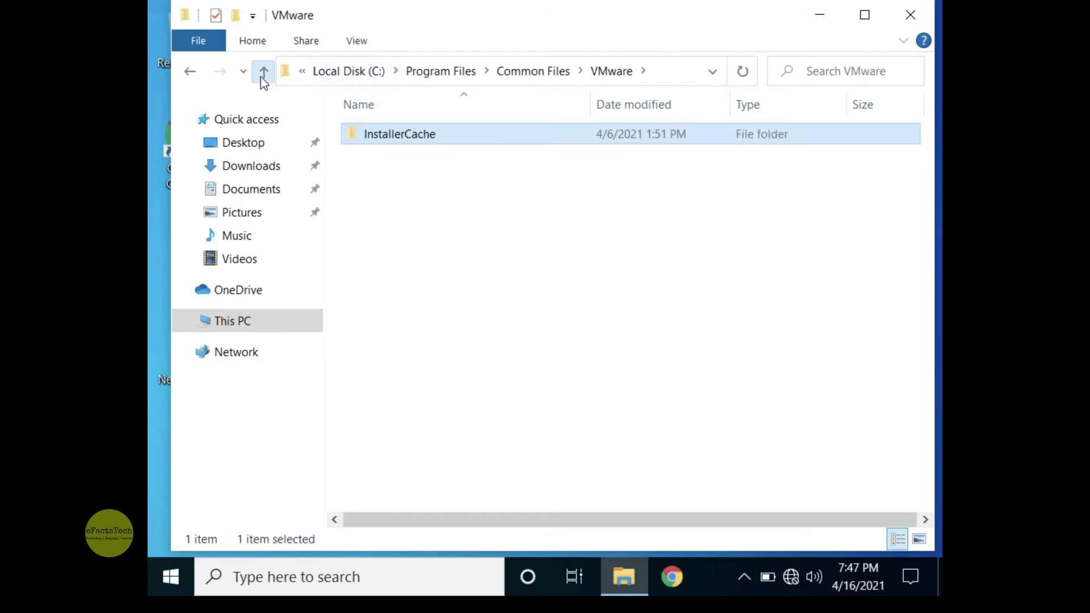
click(262, 76)
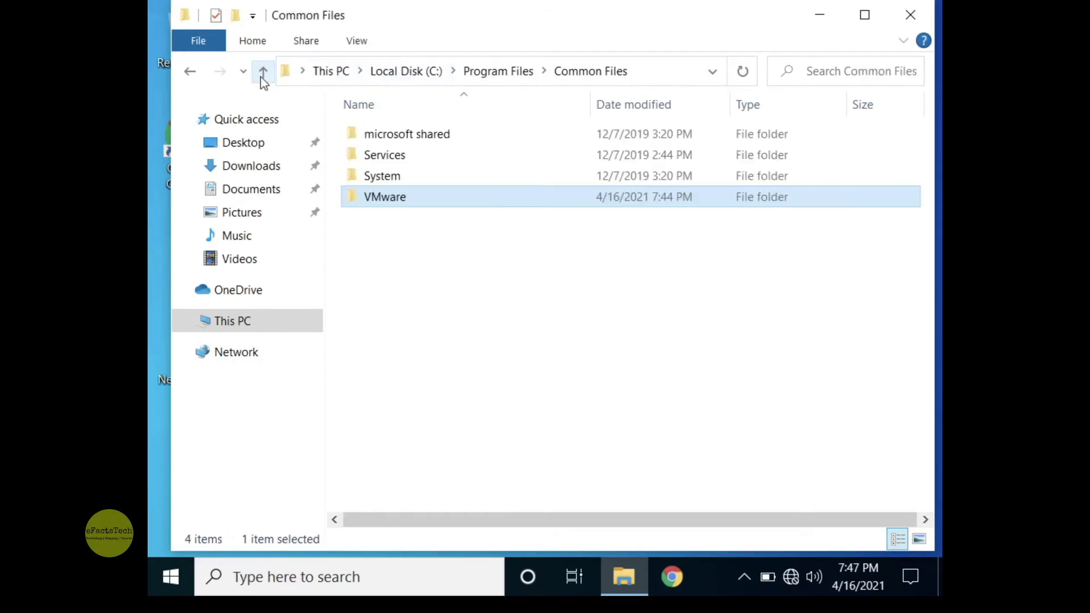
right_click(488, 210)
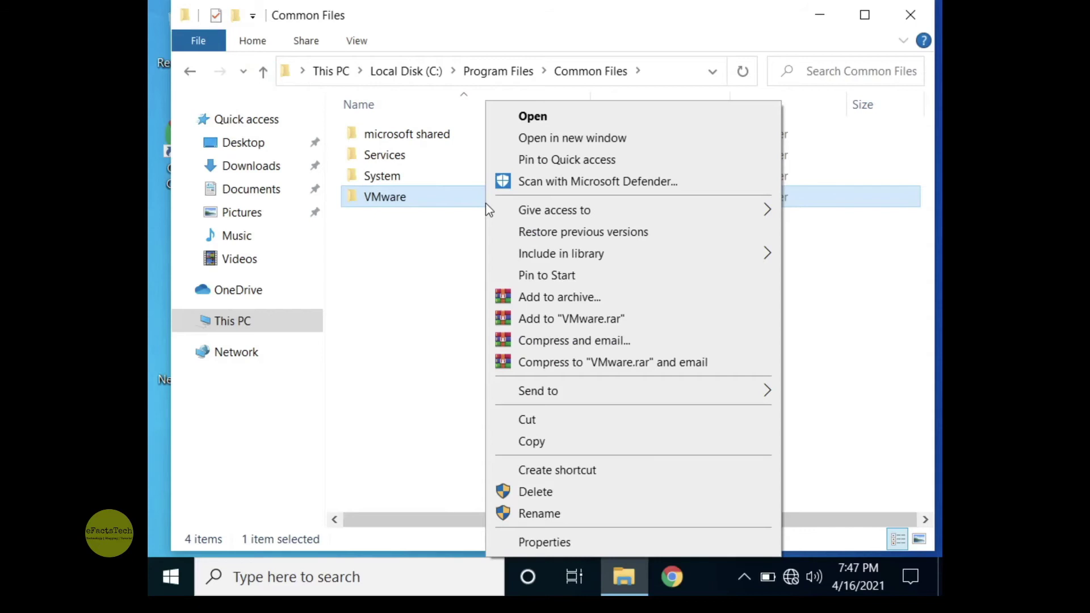
click(538, 491)
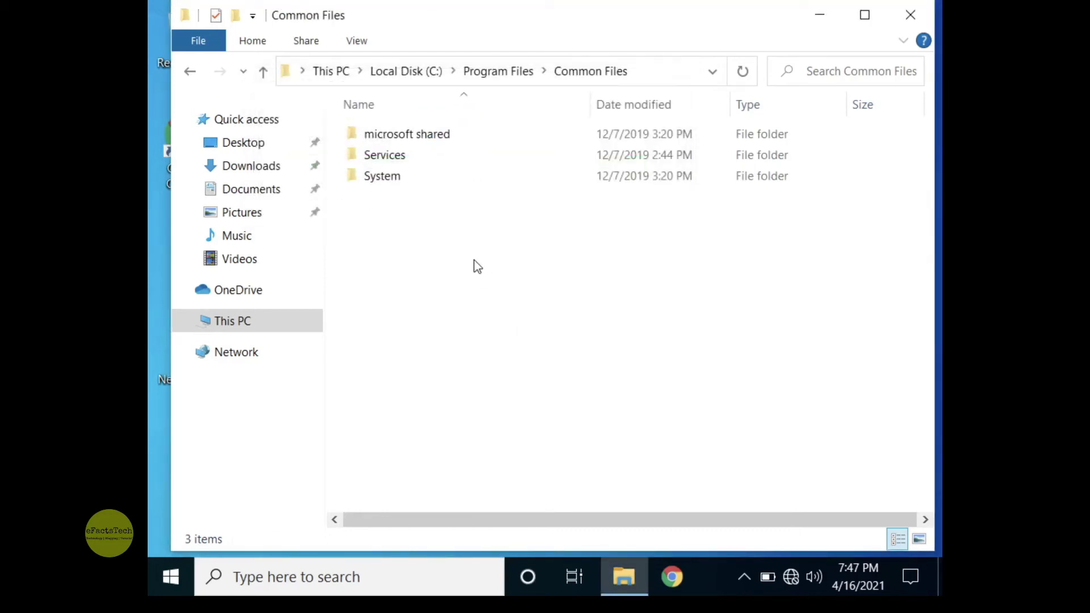
Look through Program Files for VMware leftovers, then go to the hidden folder C:\ProgramData
click(263, 73)
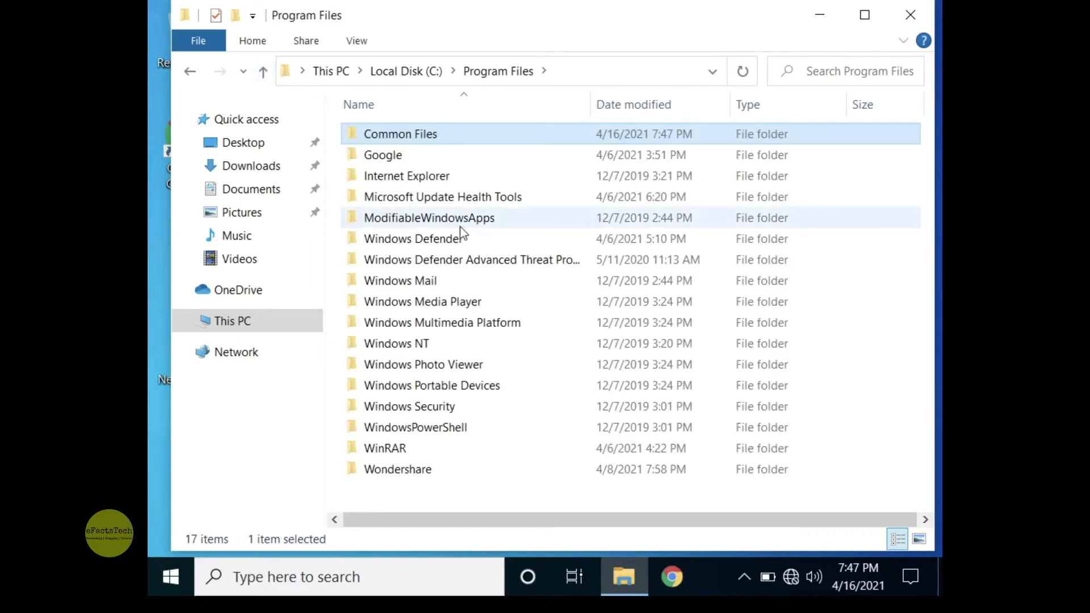
click(585, 76)
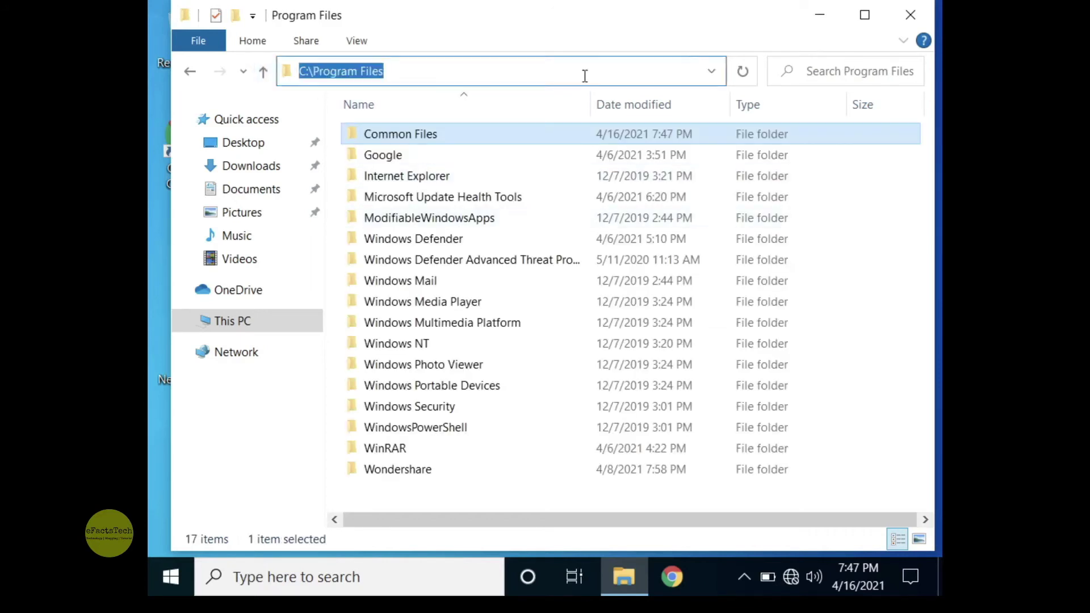
click(262, 72)
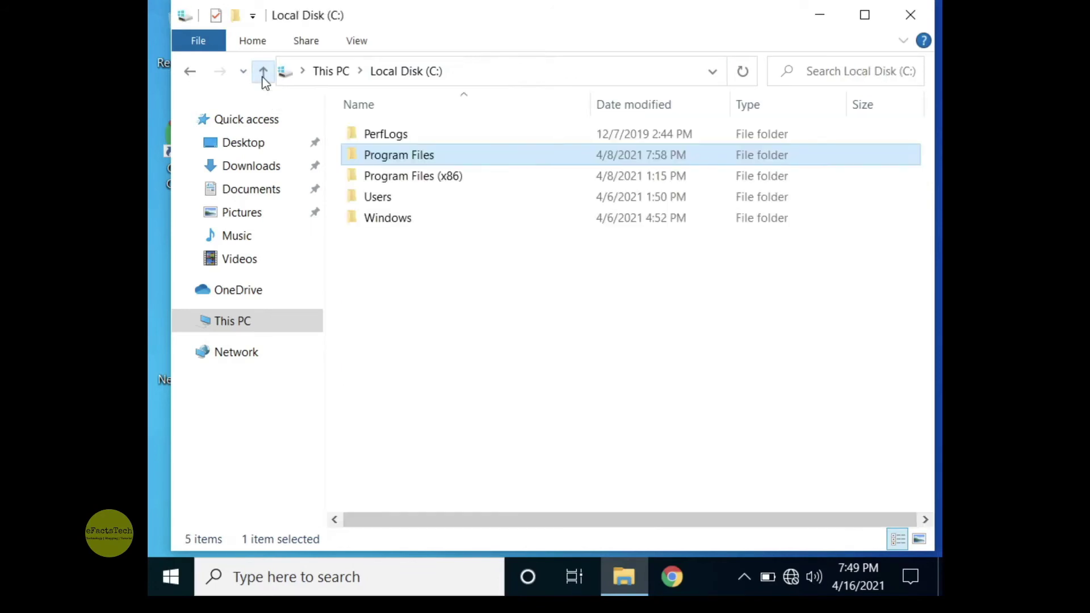
click(590, 78)
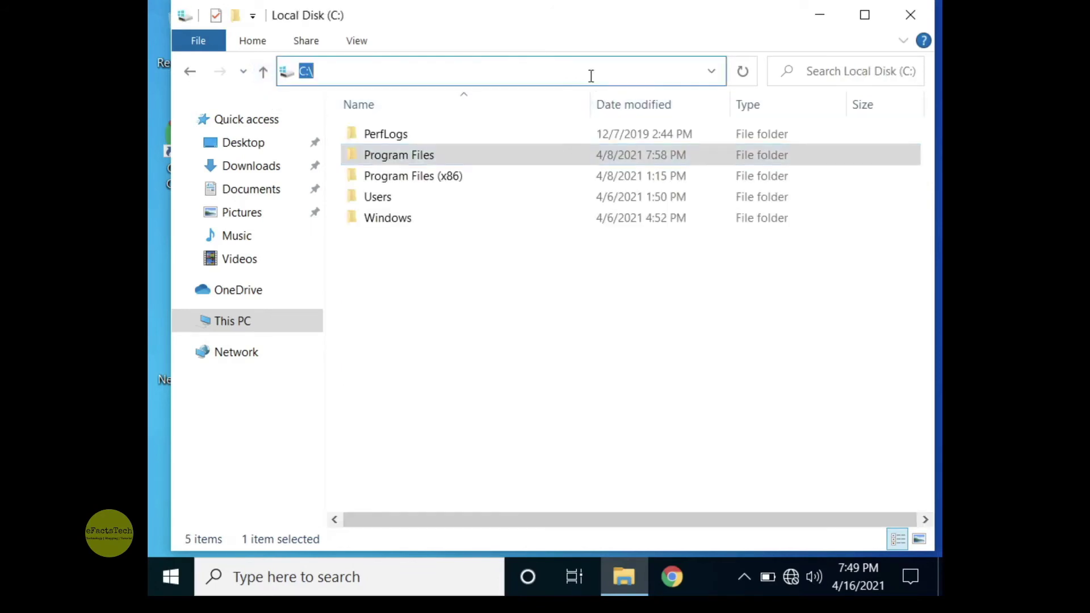
click(549, 68)
text(Pro)
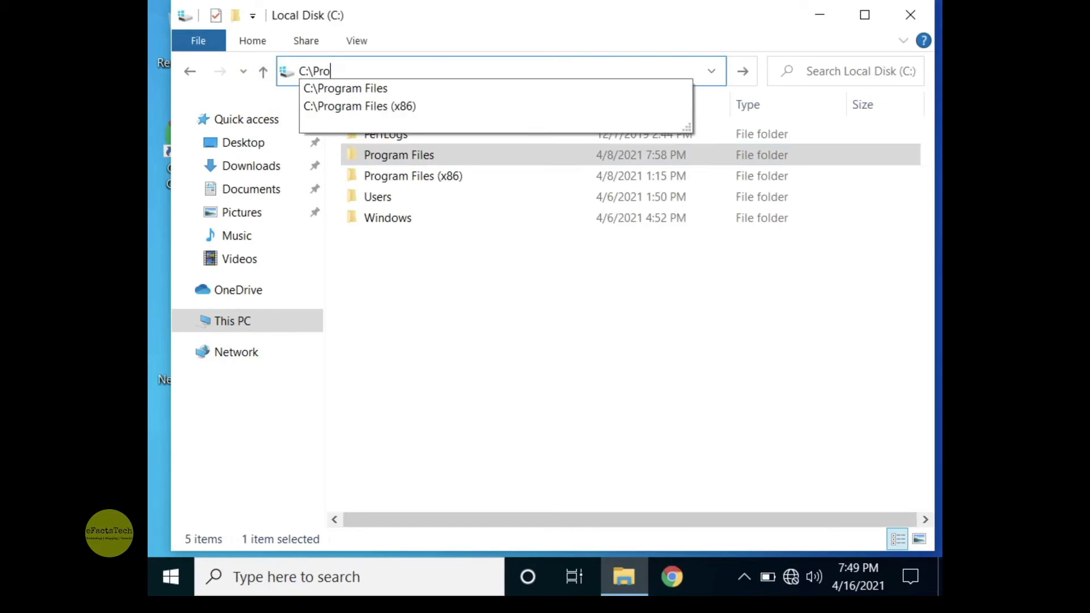
text(gramData)
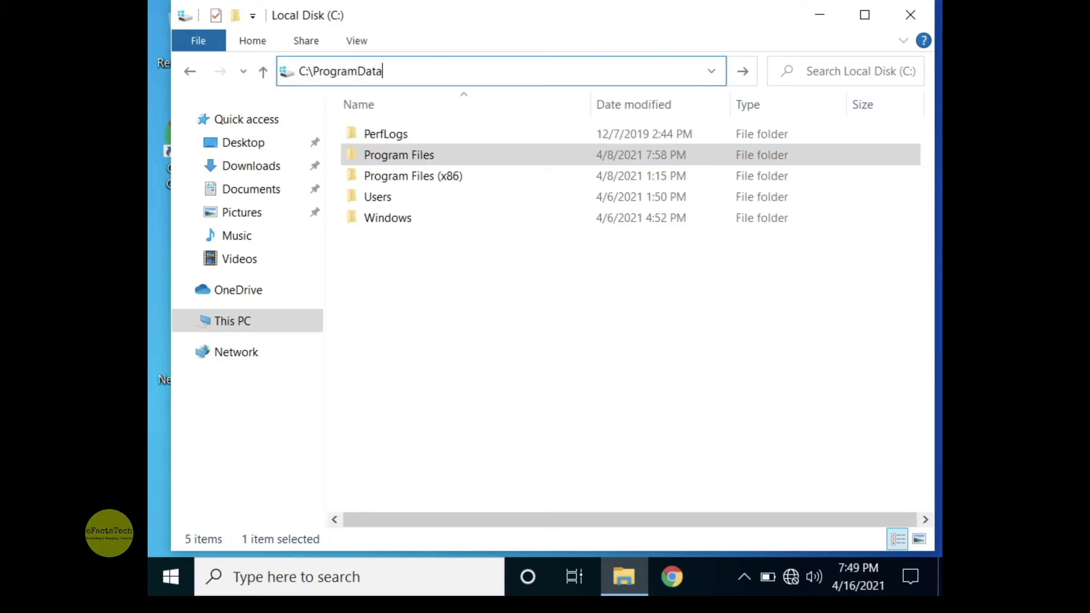
key(Return)
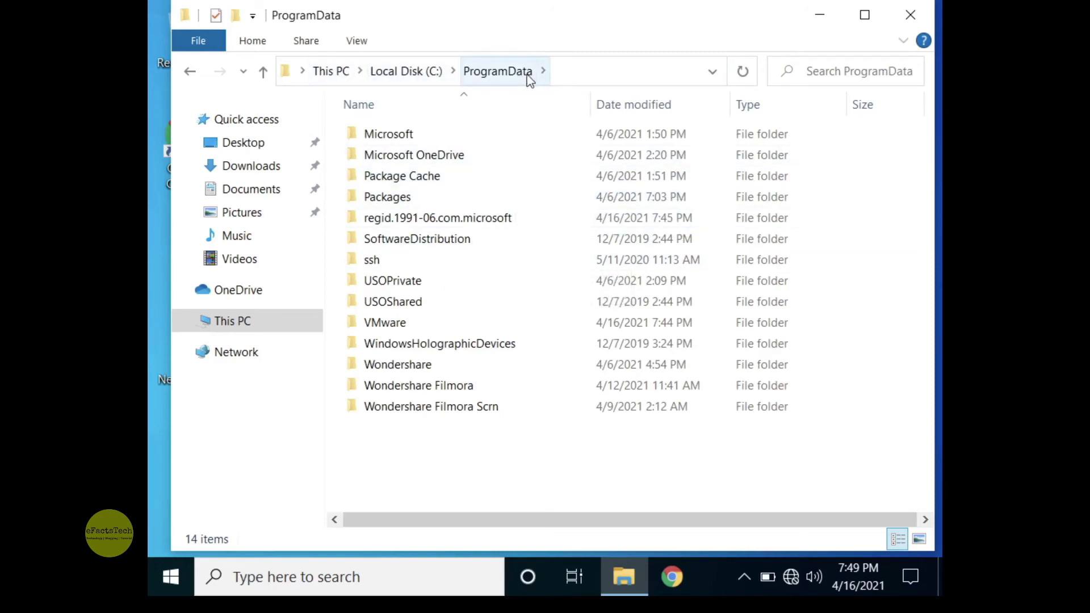
Delete the VMware folder inside ProgramData
click(429, 328)
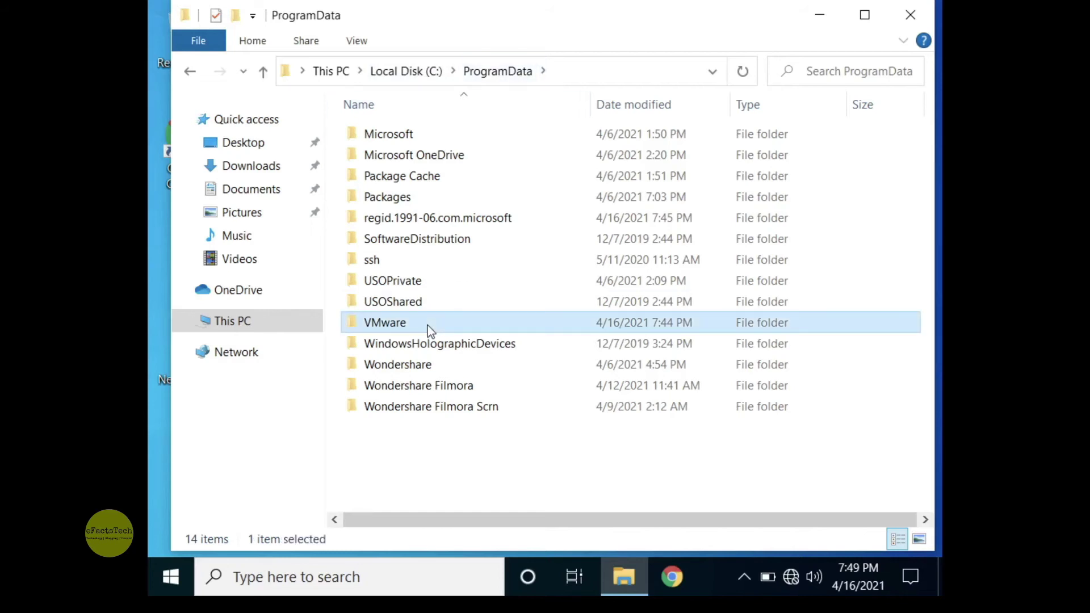
right_click(428, 326)
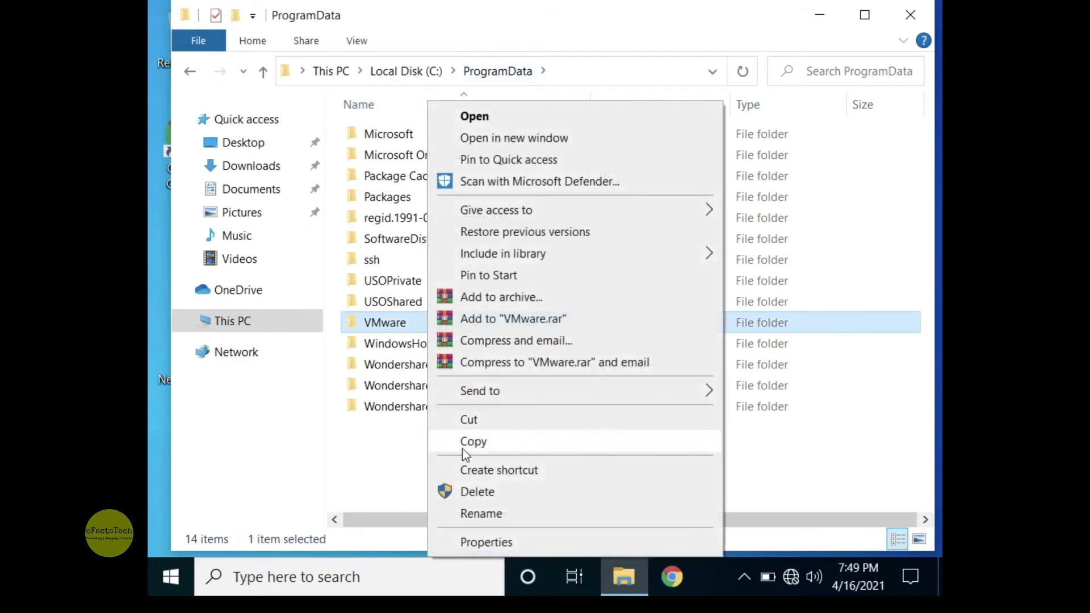
click(470, 492)
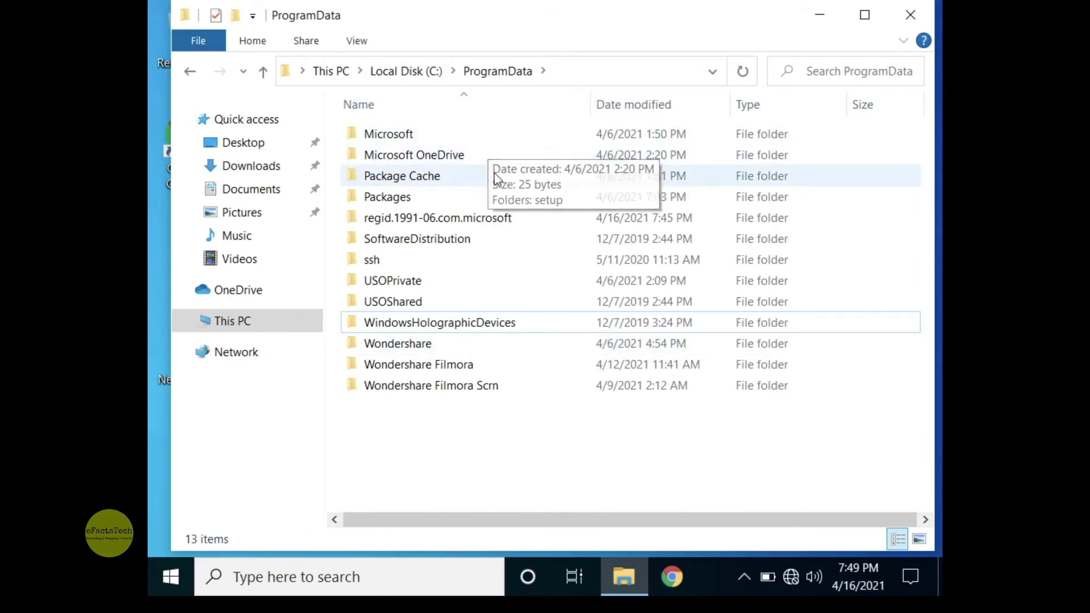
Go to the hidden AppData folder of the eFactsTech profile under C:\Users
click(263, 71)
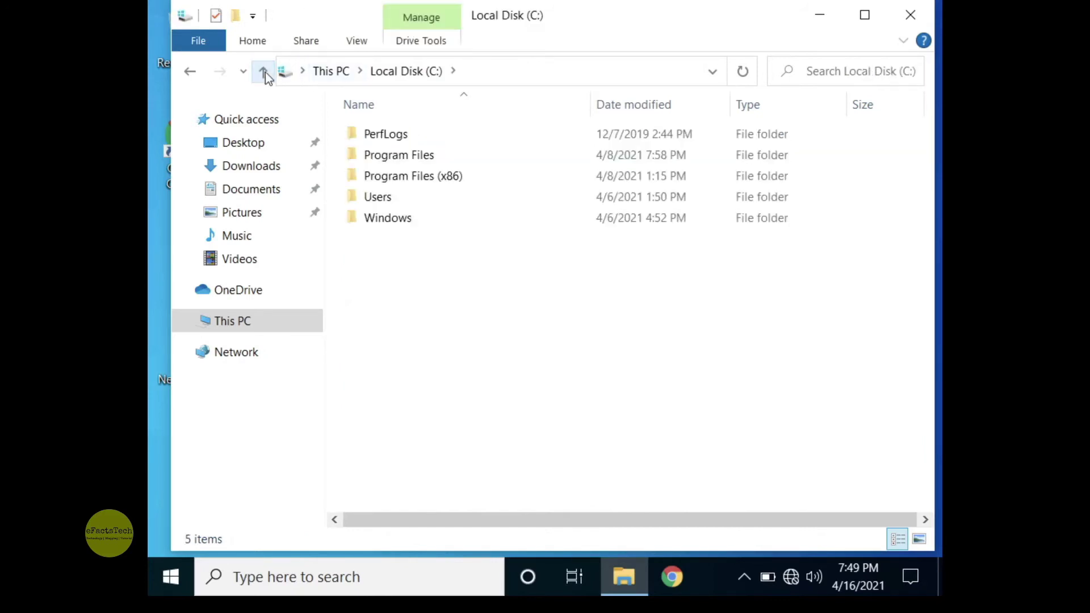
double_click(444, 198)
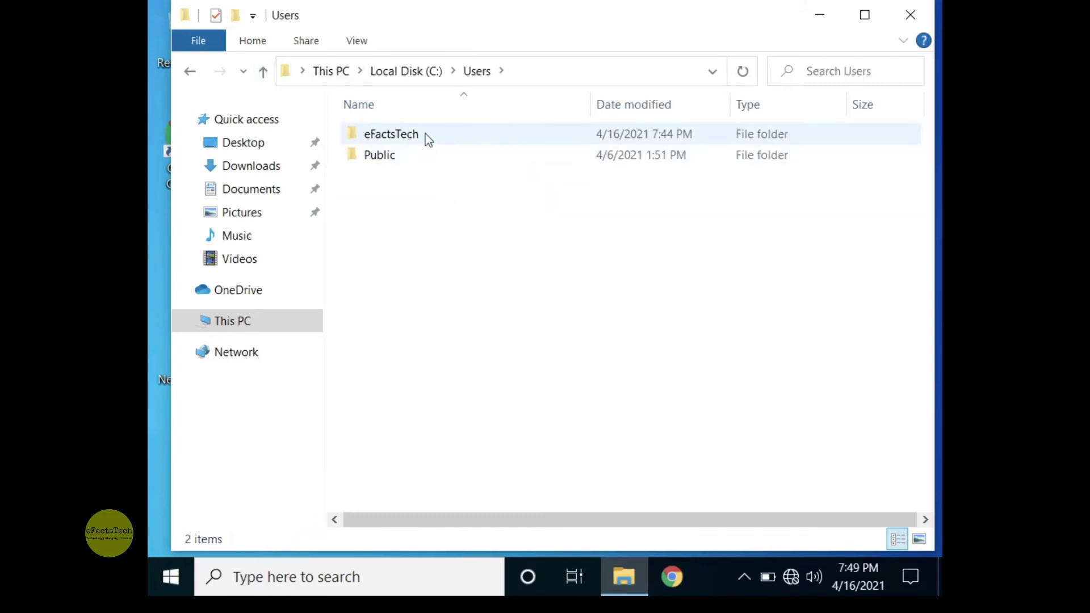
mouse_move(430, 141)
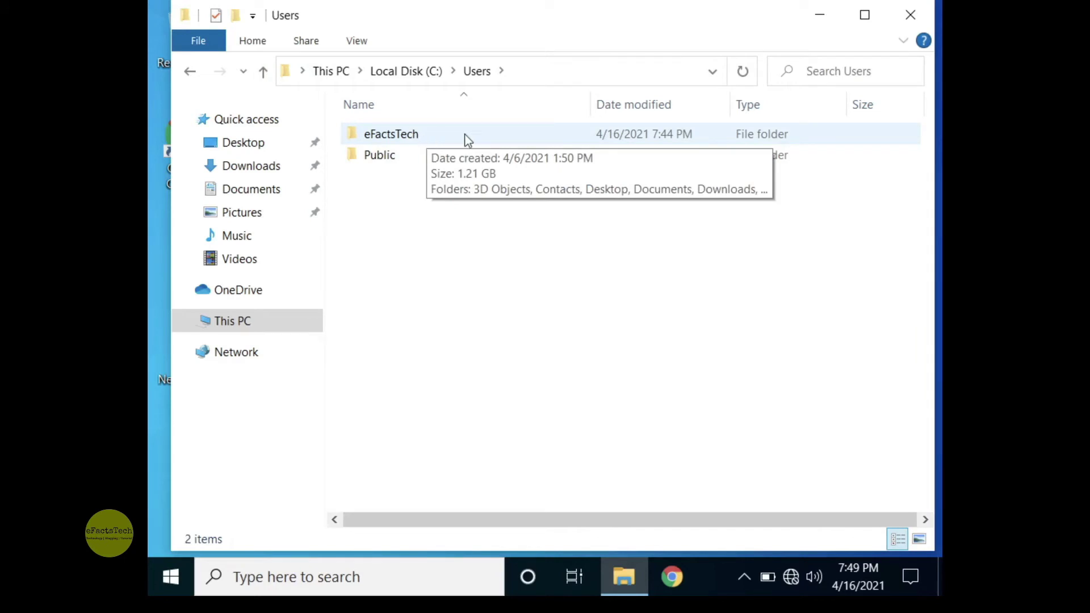
double_click(388, 141)
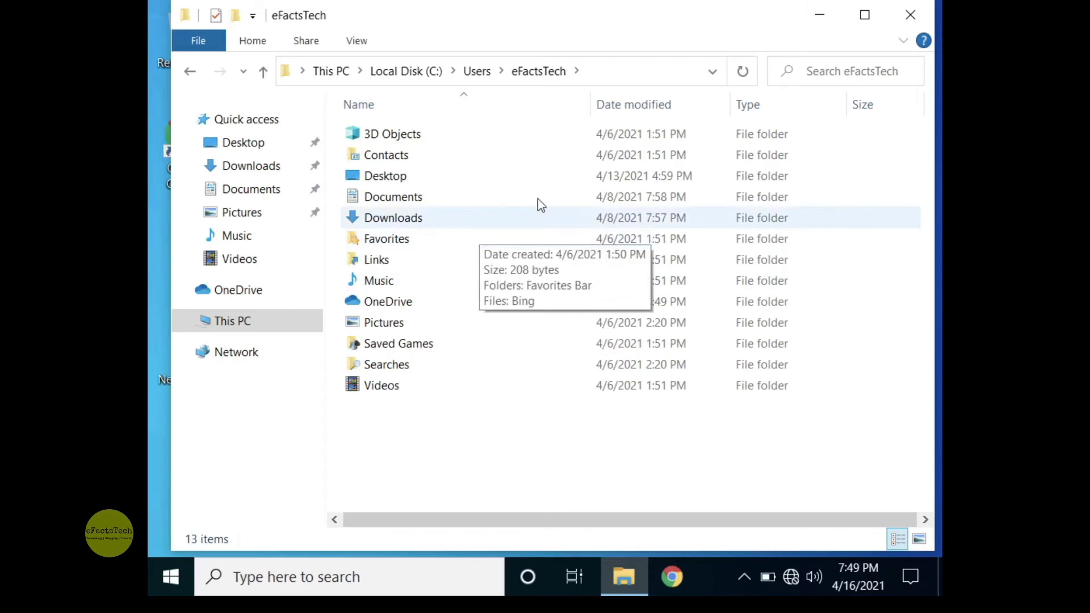
click(647, 77)
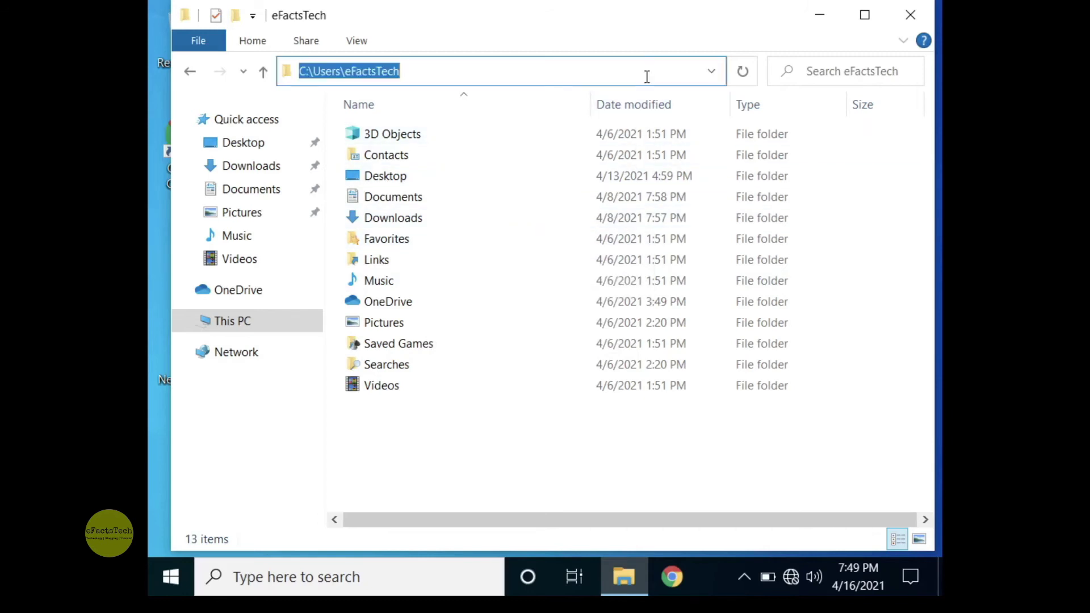
click(646, 77)
text(\)
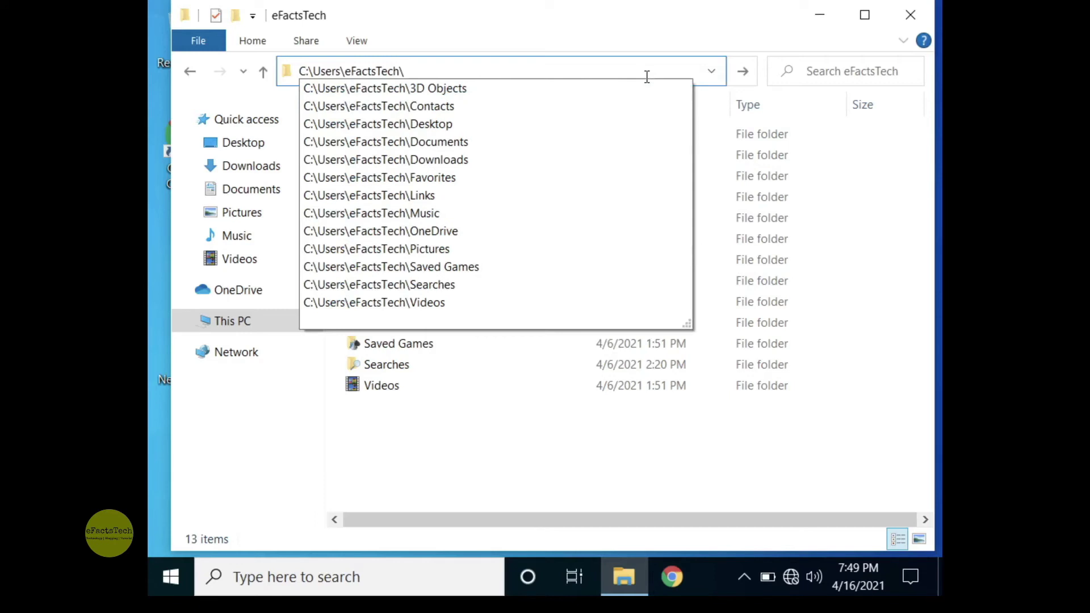
text(Appdata)
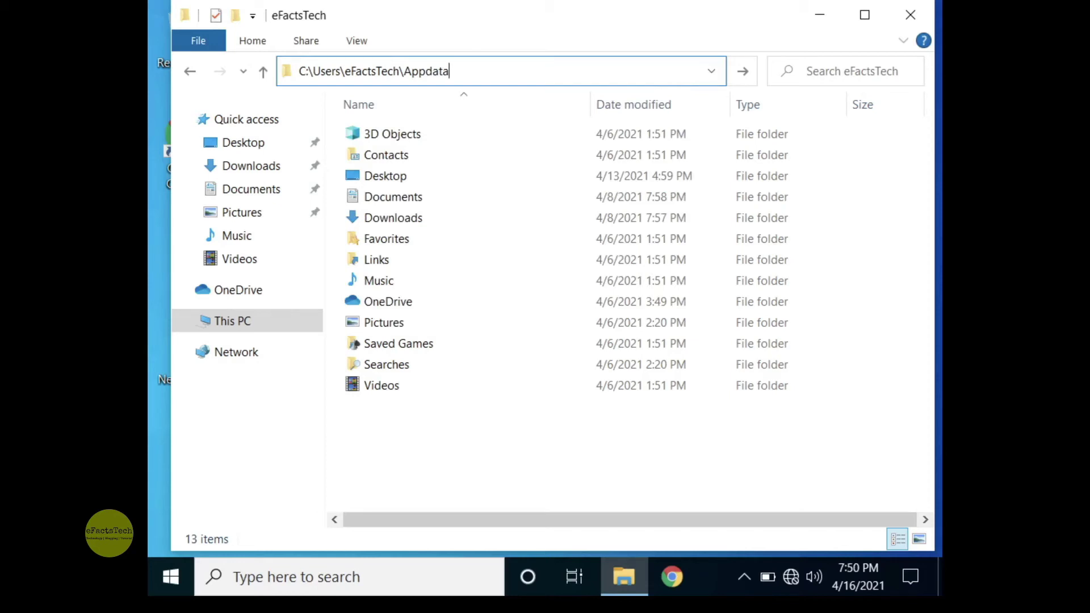
key(Return)
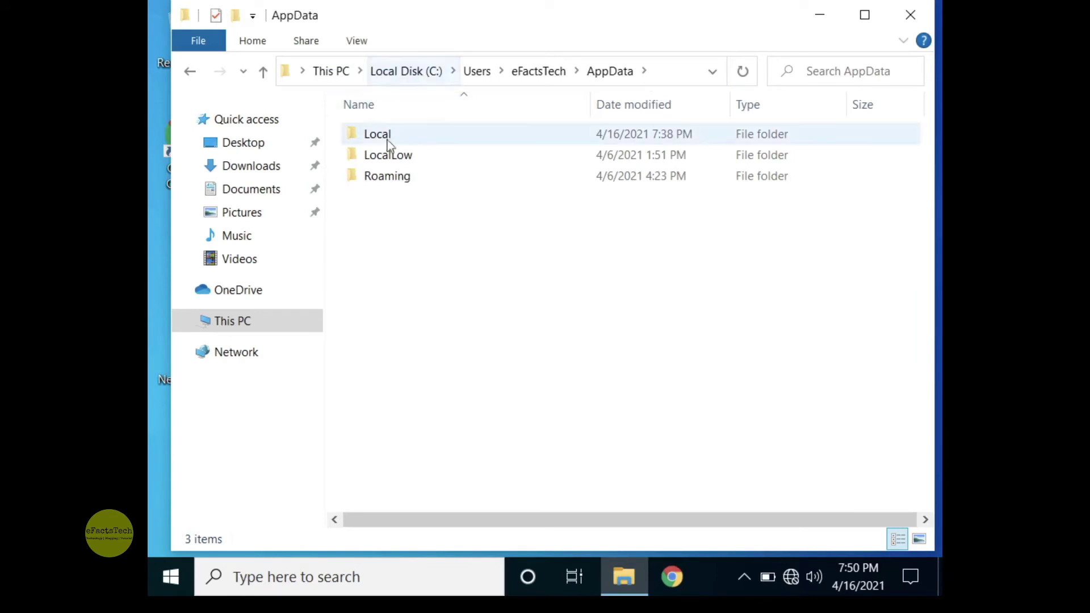
Check the Local, LocalLow and Roaming folders in AppData for a VMware folder, and close File Explorer
double_click(439, 137)
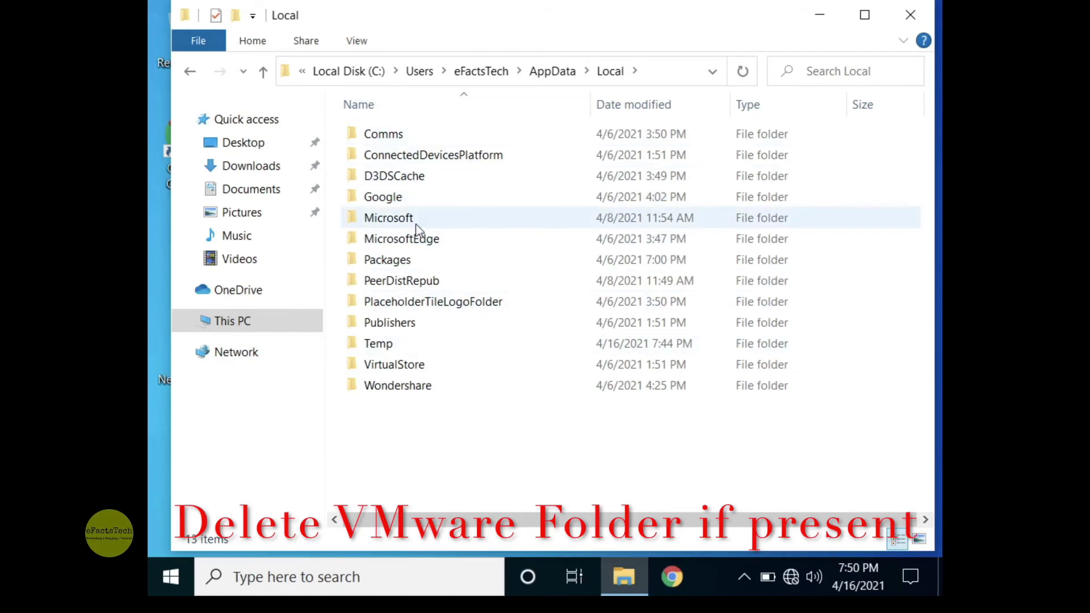
click(267, 78)
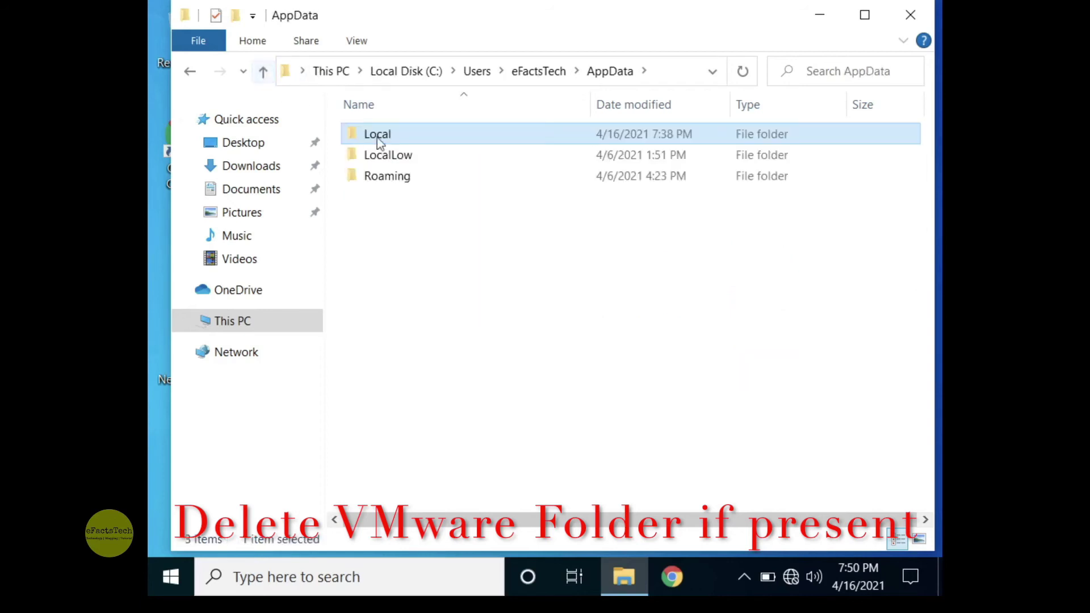
double_click(404, 157)
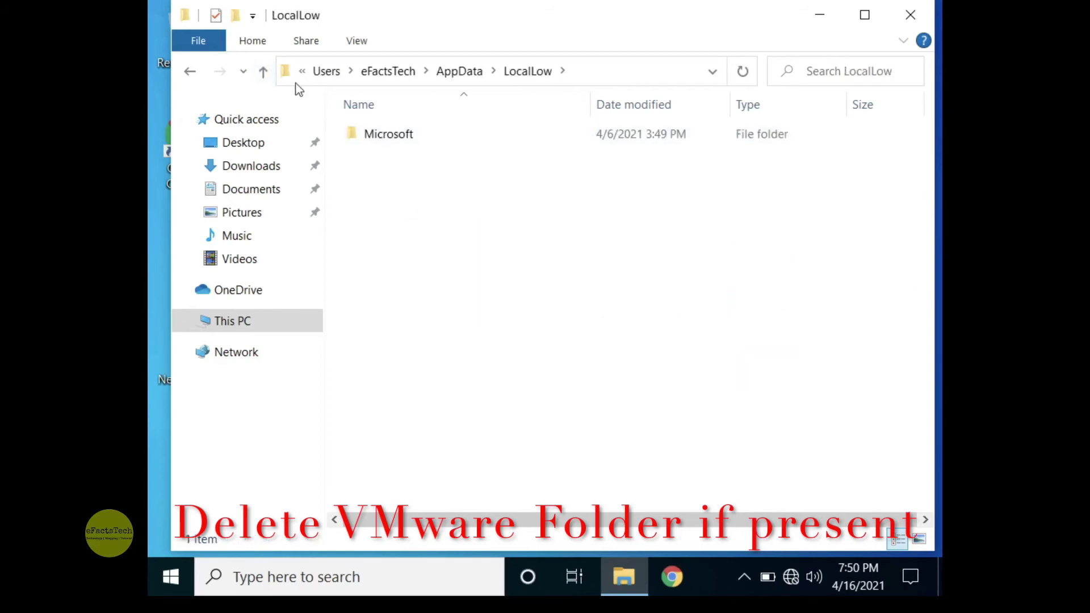
click(266, 75)
double_click(419, 180)
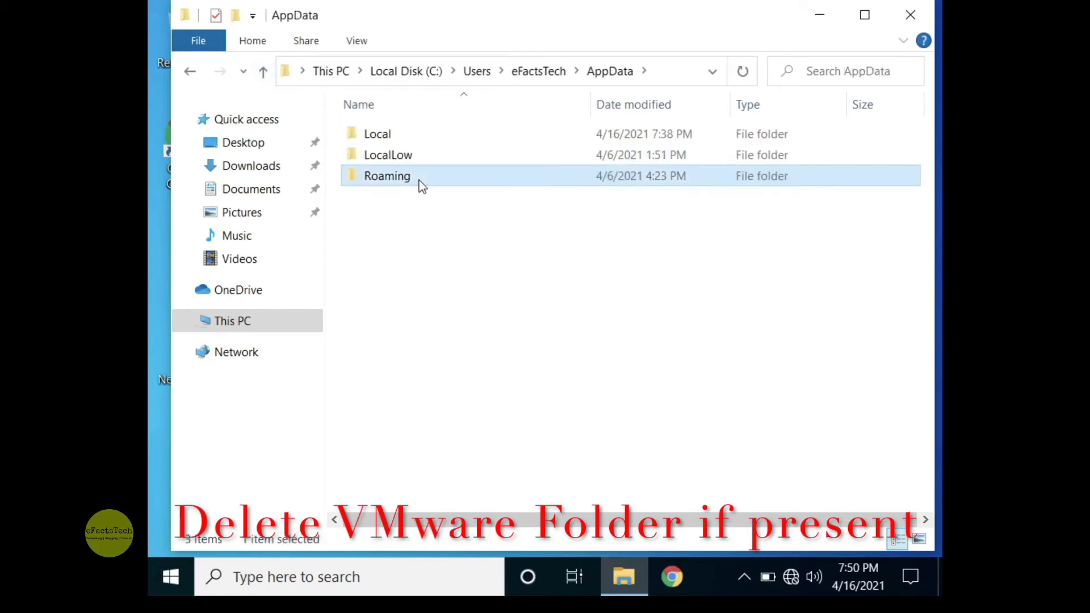
click(268, 77)
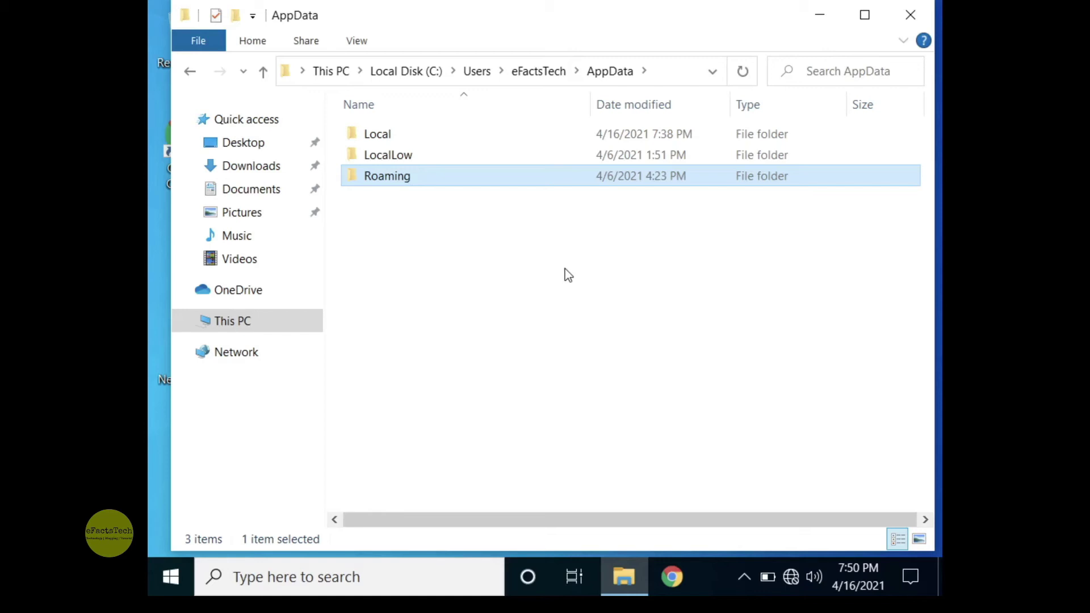
click(907, 18)
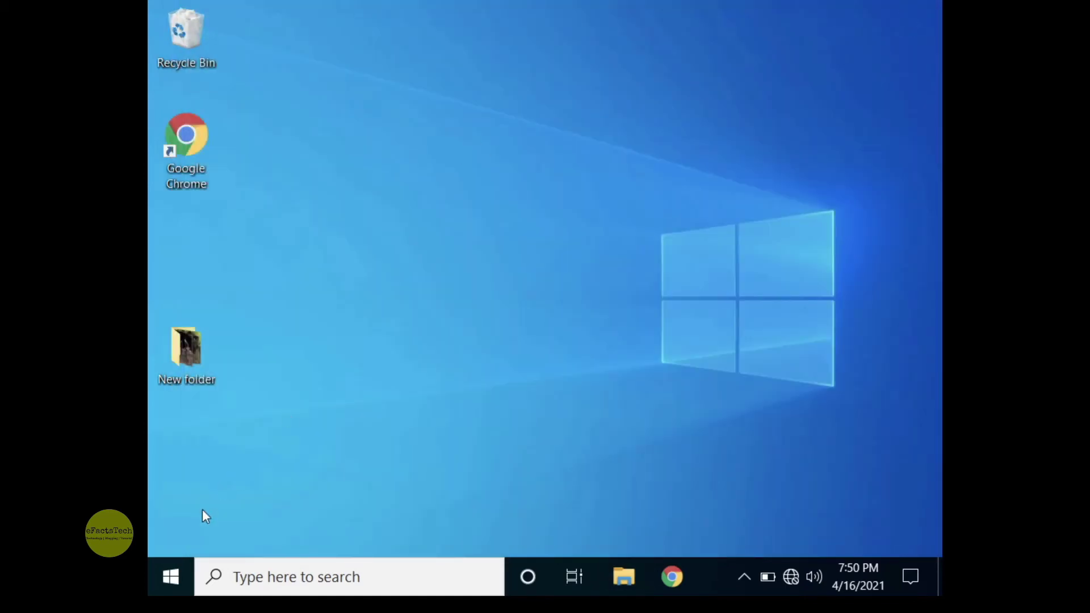
Restart Windows after the folder cleanup and sign back in with the account password
click(170, 574)
click(170, 536)
click(203, 486)
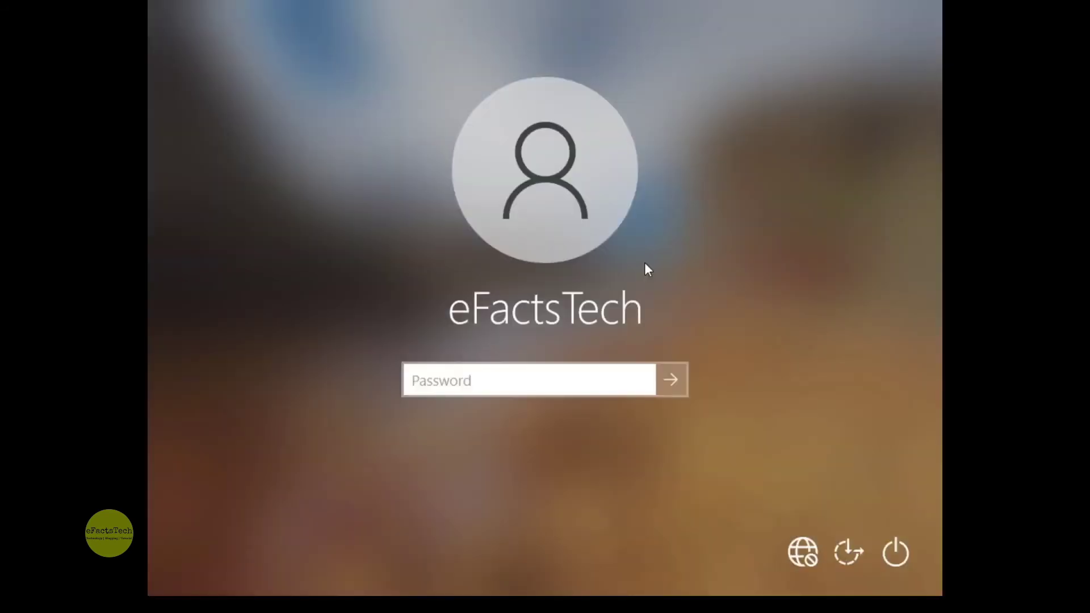
text(****)
key(Return)
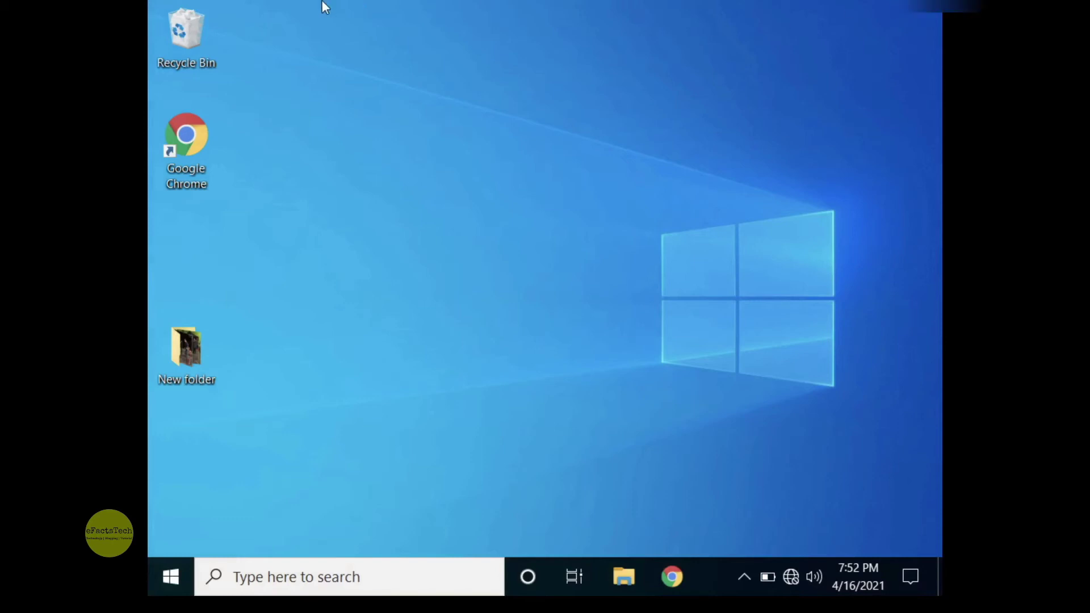
Start the VMware Tools installation from VMware Fusion and connect the installer CD to the virtual machine
mouse_move(322, 2)
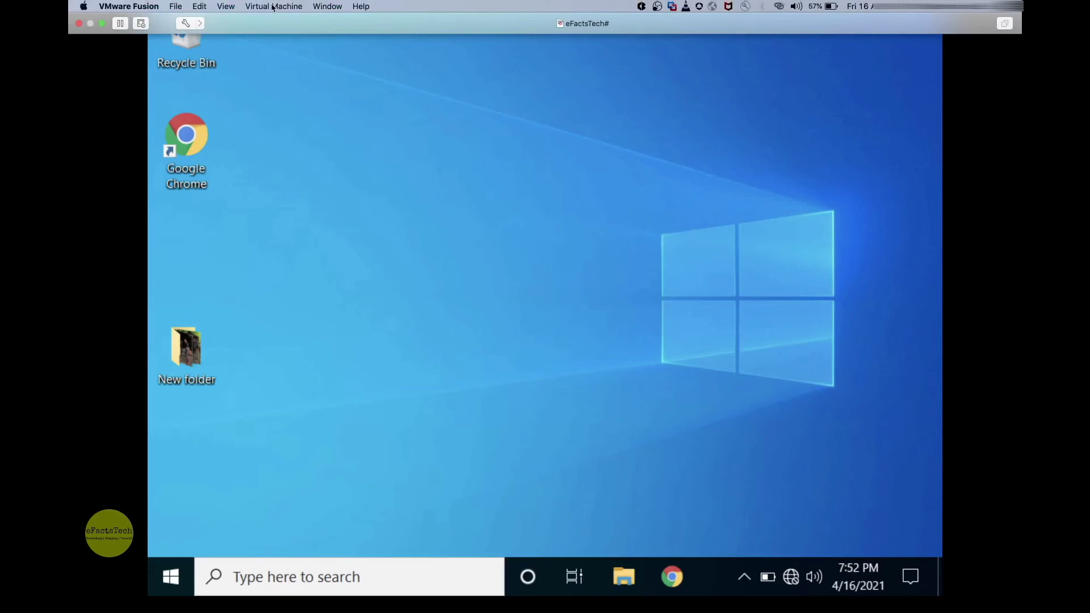
click(273, 6)
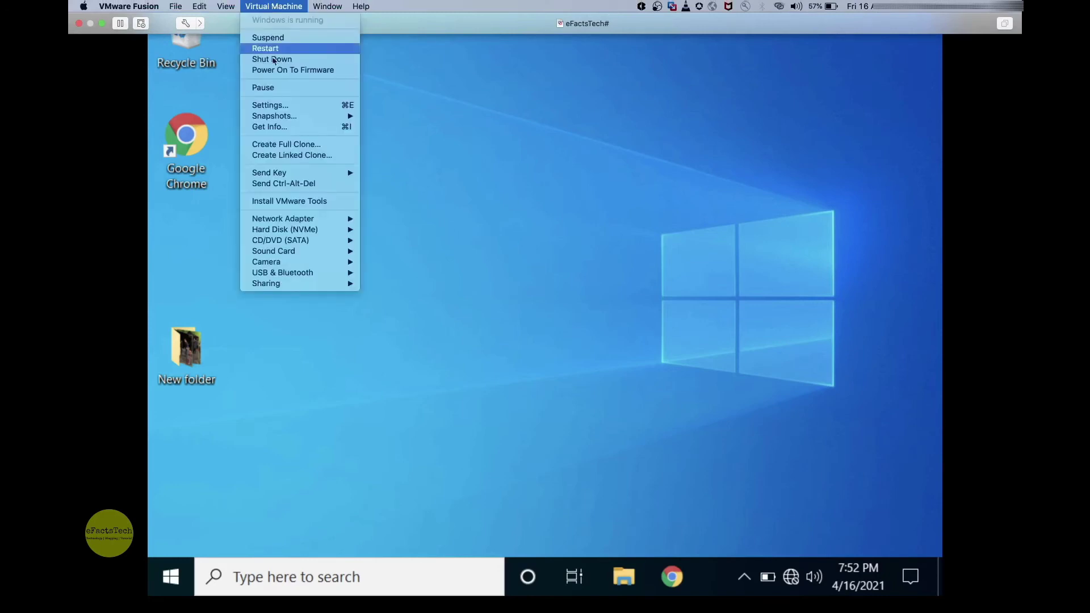
click(299, 202)
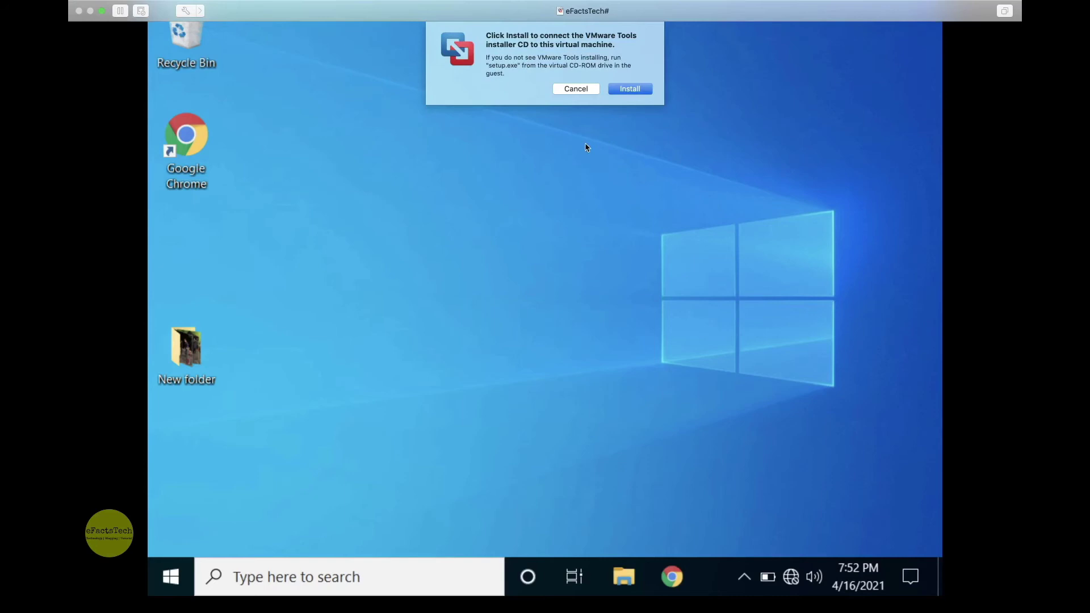
click(628, 91)
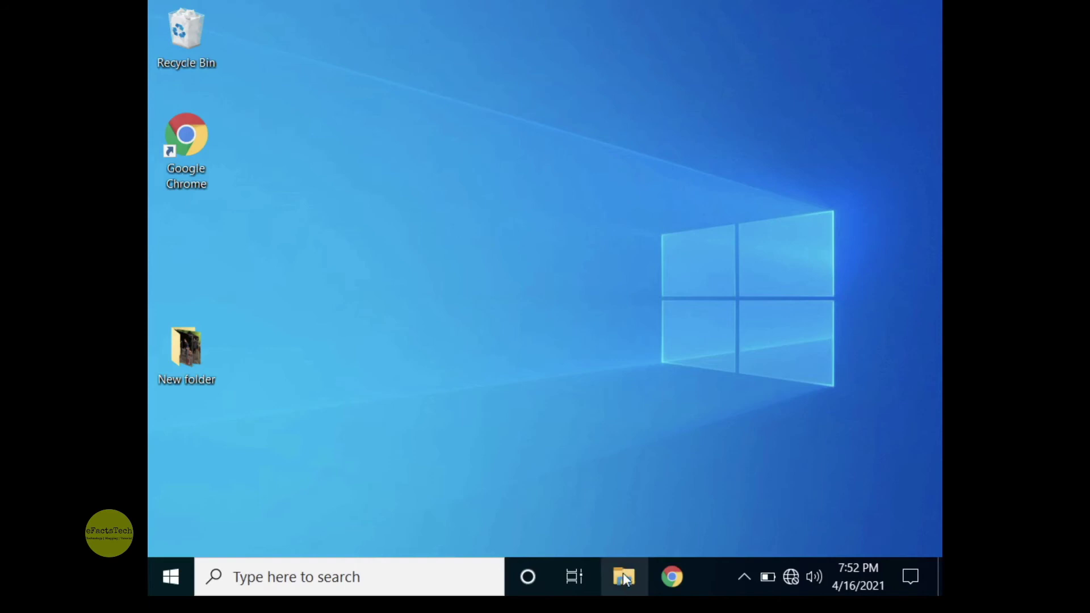
Run the VMware Tools installer from DVD Drive (D:) in This PC, allow it to make changes, and close File Explorer
right_click(169, 574)
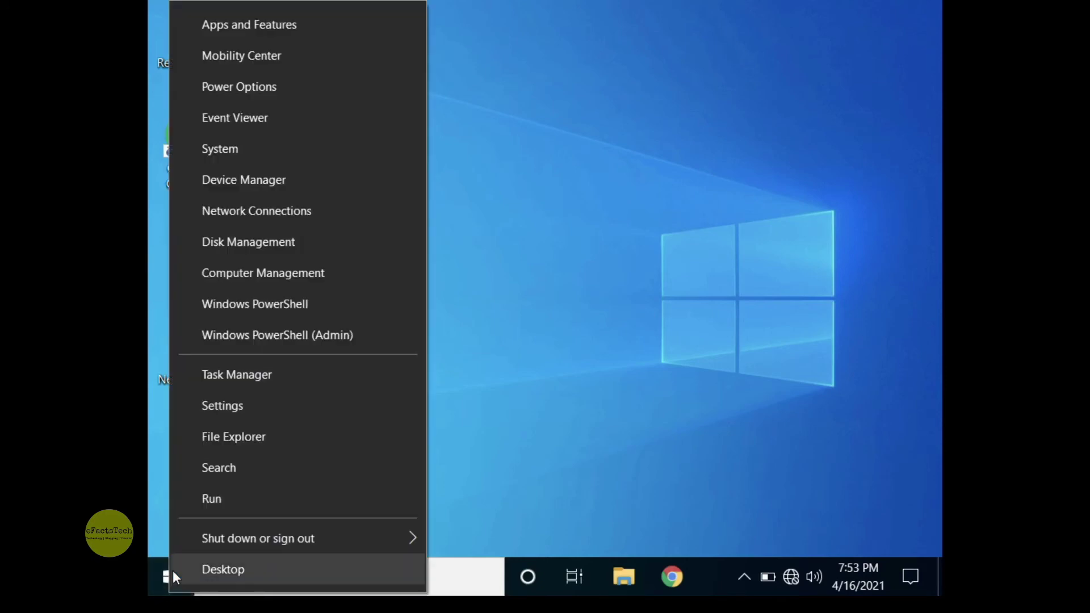
click(241, 433)
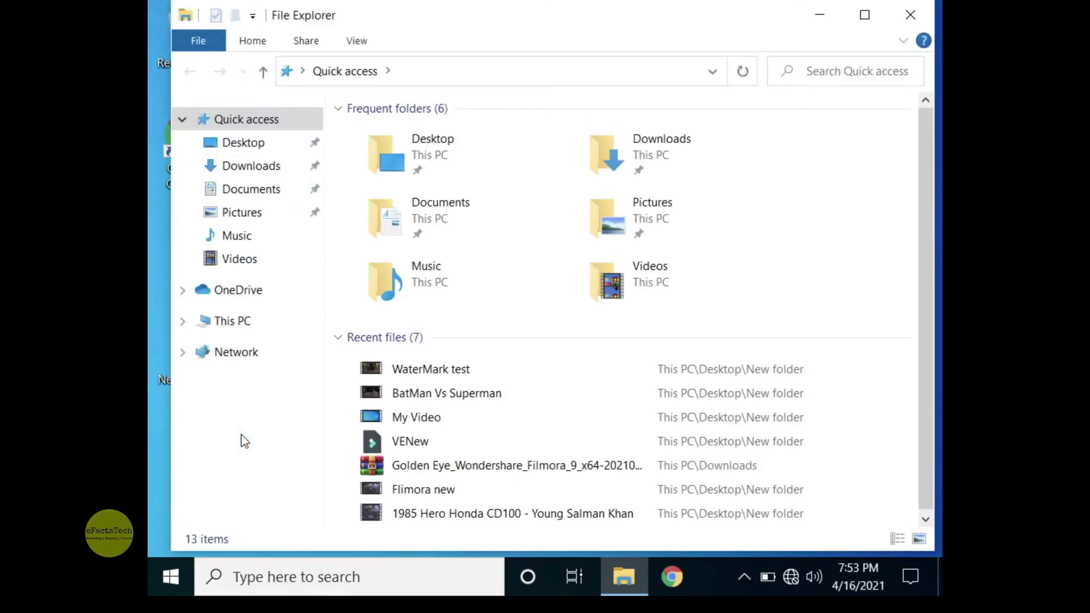
click(242, 322)
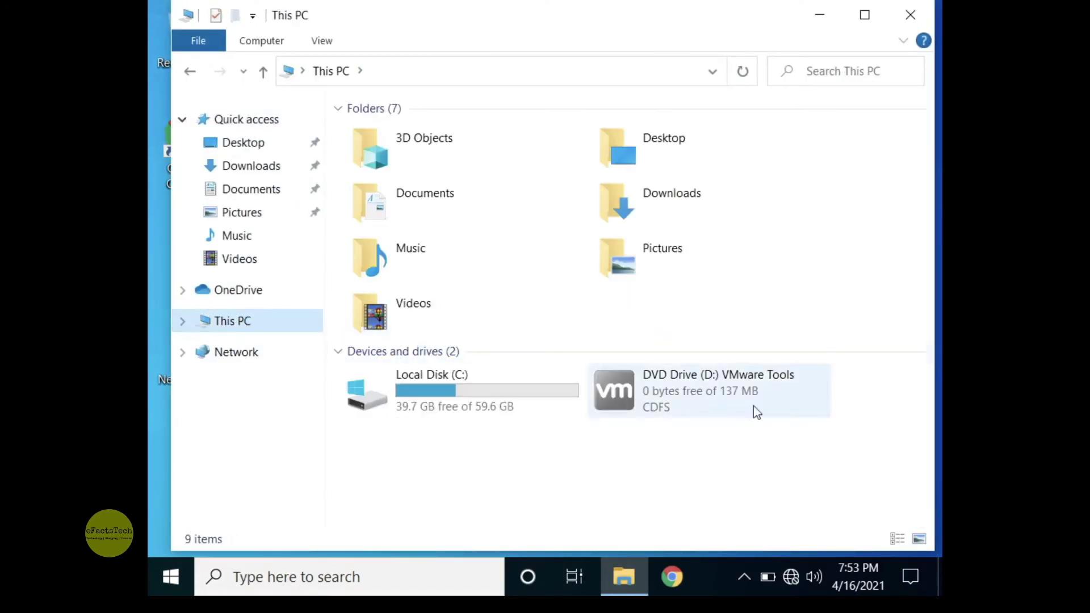
double_click(714, 392)
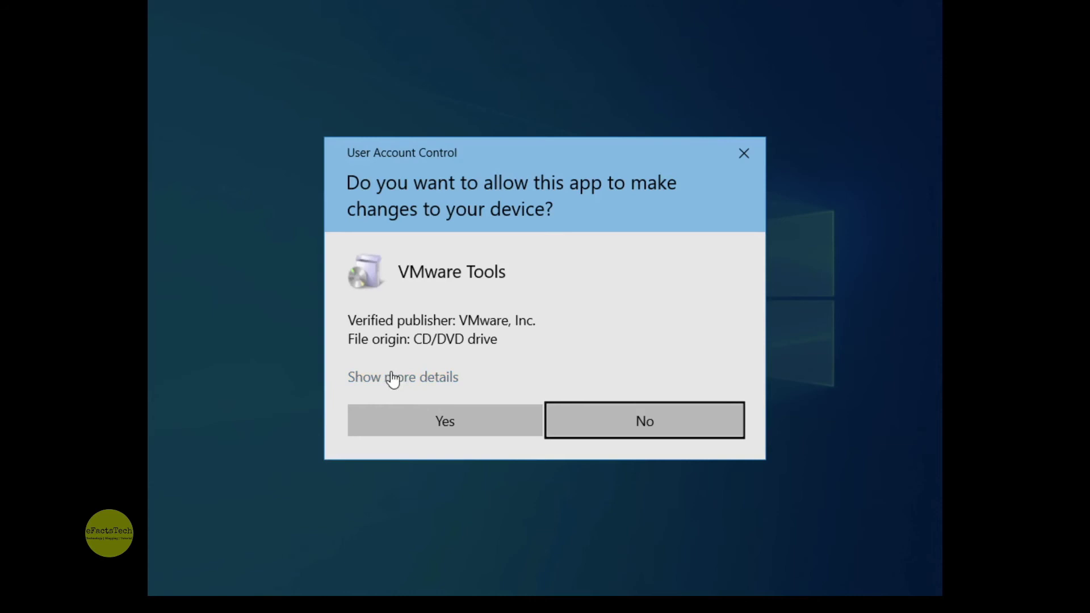
click(402, 431)
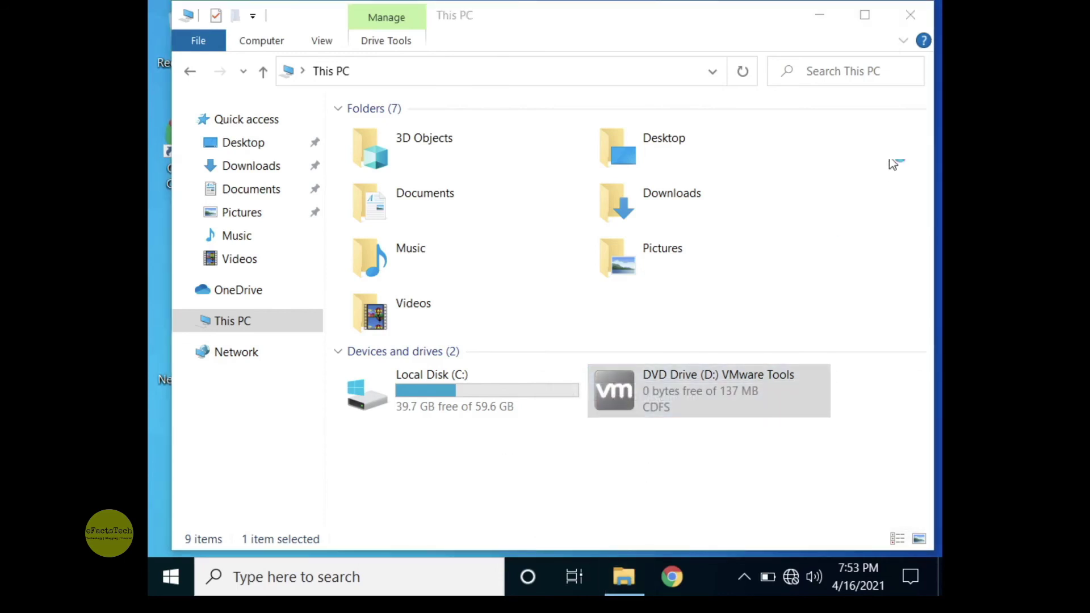
click(910, 23)
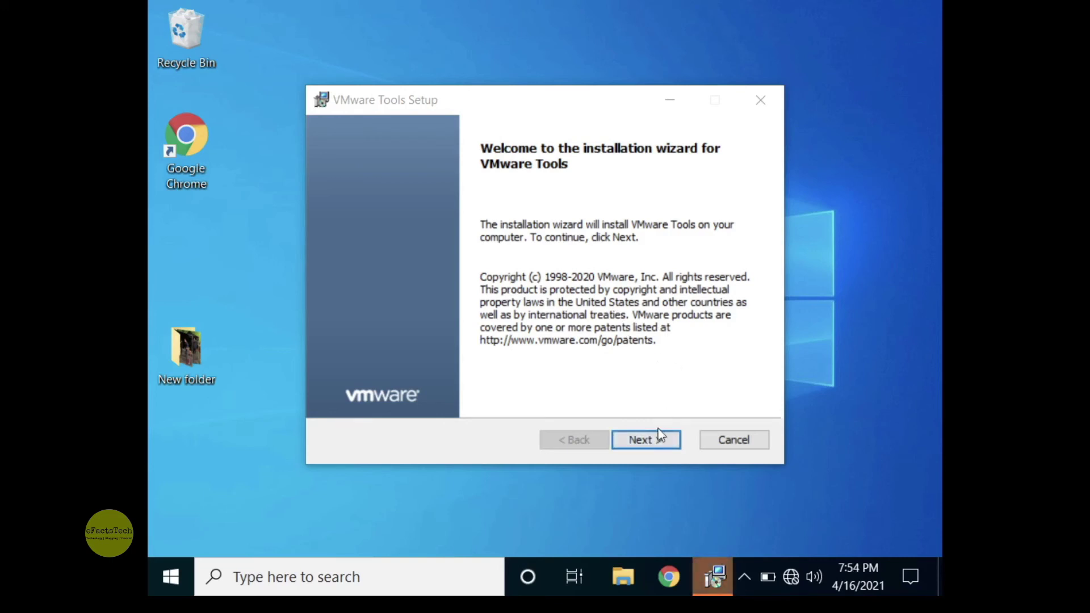
Install VMware Tools with the Typical setup type and finish the setup wizard
click(652, 442)
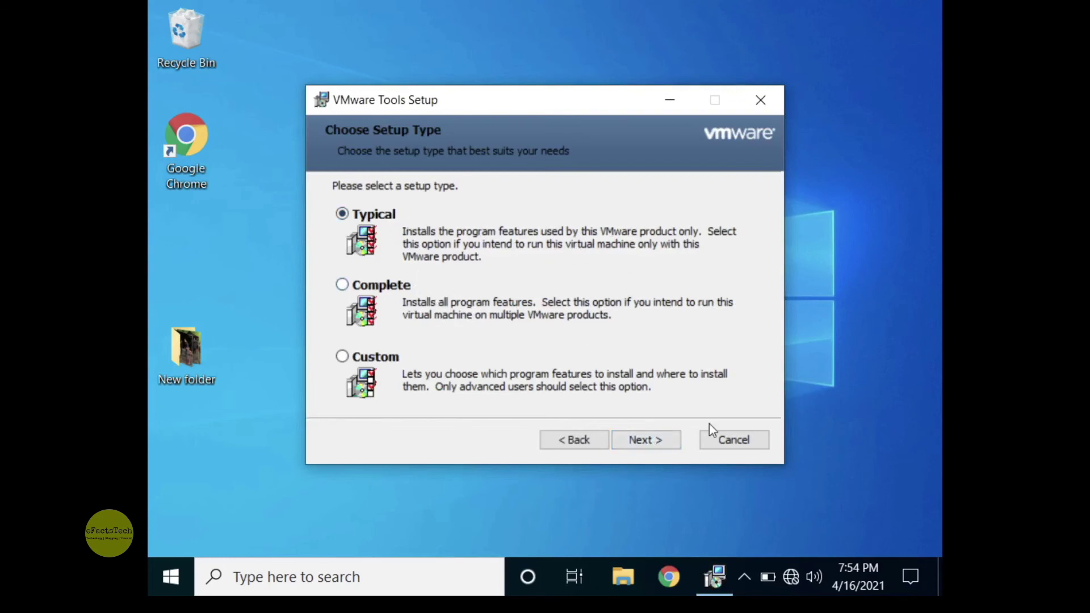
click(653, 444)
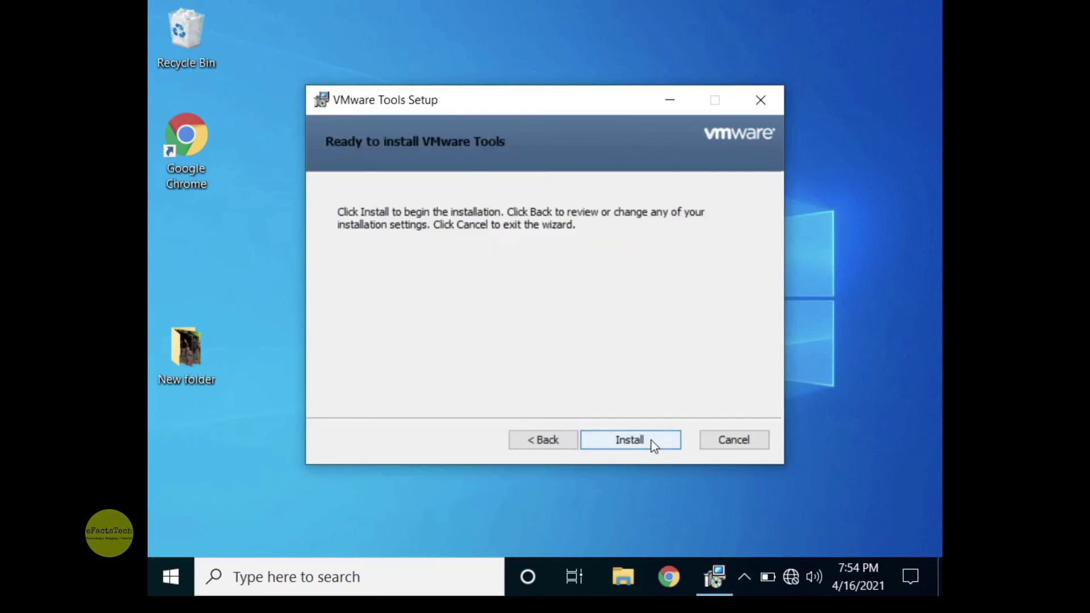
click(623, 442)
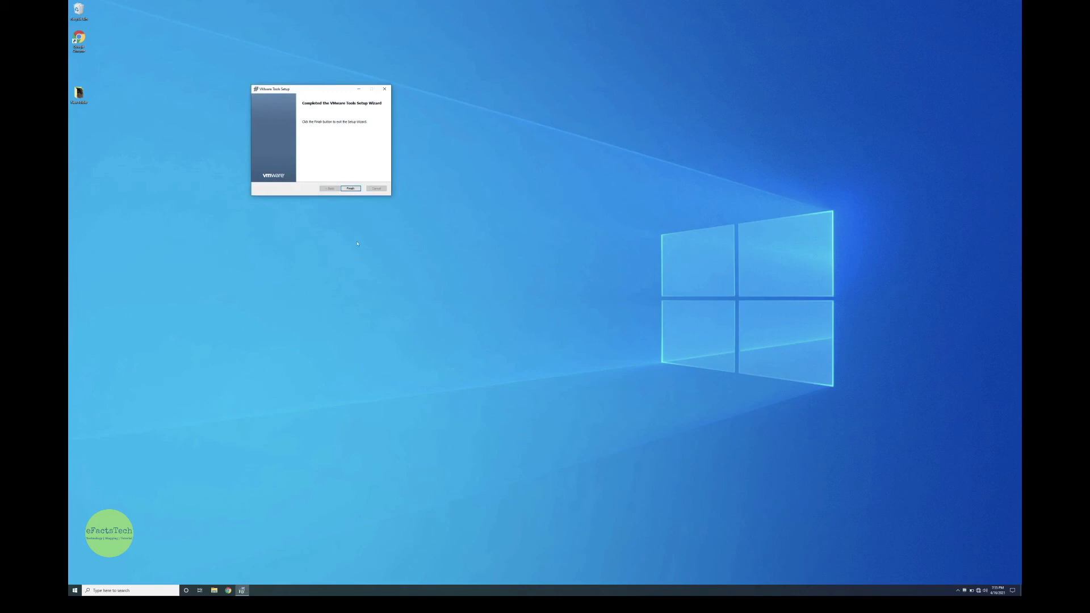
click(353, 190)
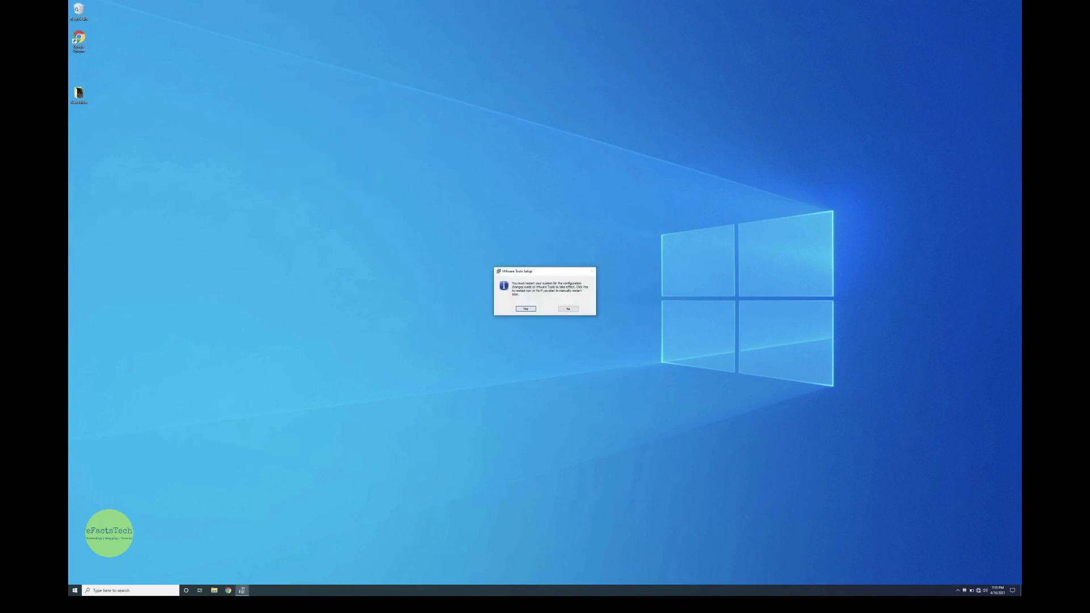
Restart Windows to apply the VMware Tools installation and sign back in with the account password
click(524, 310)
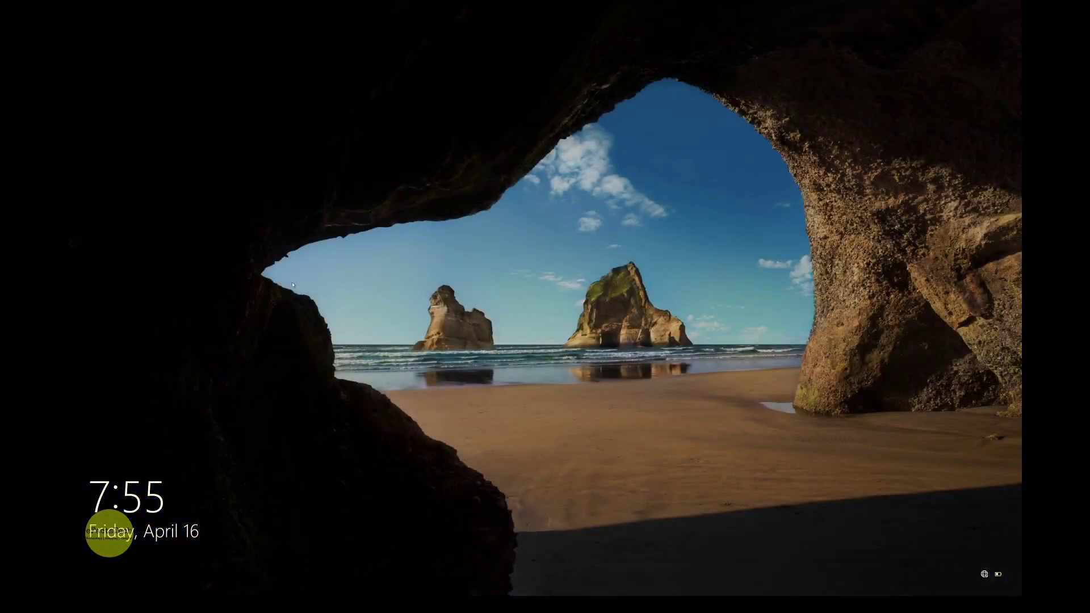
click(293, 285)
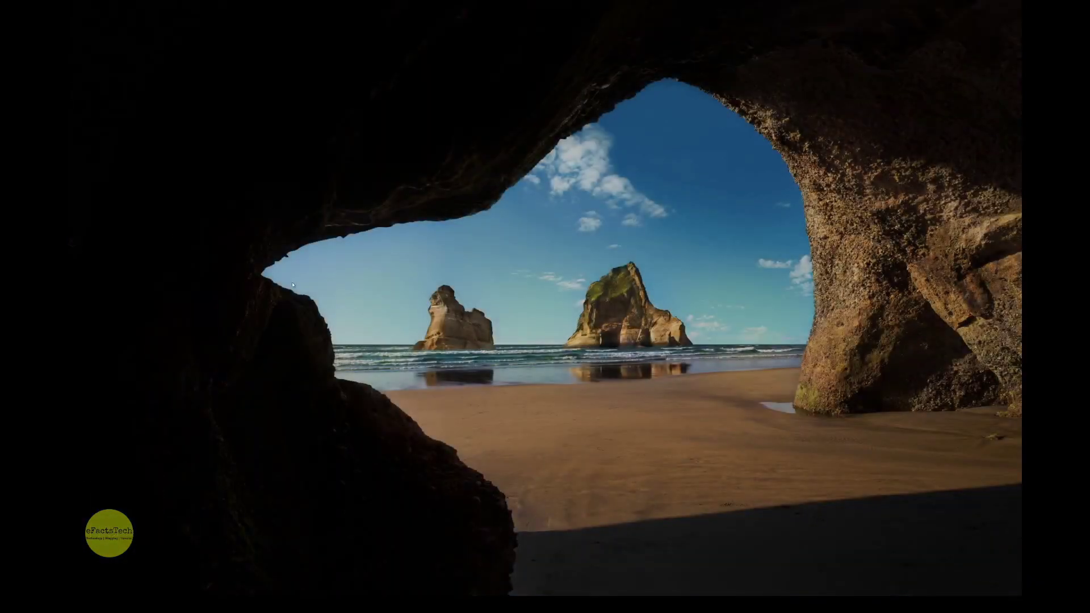
text(***)
key(Return)
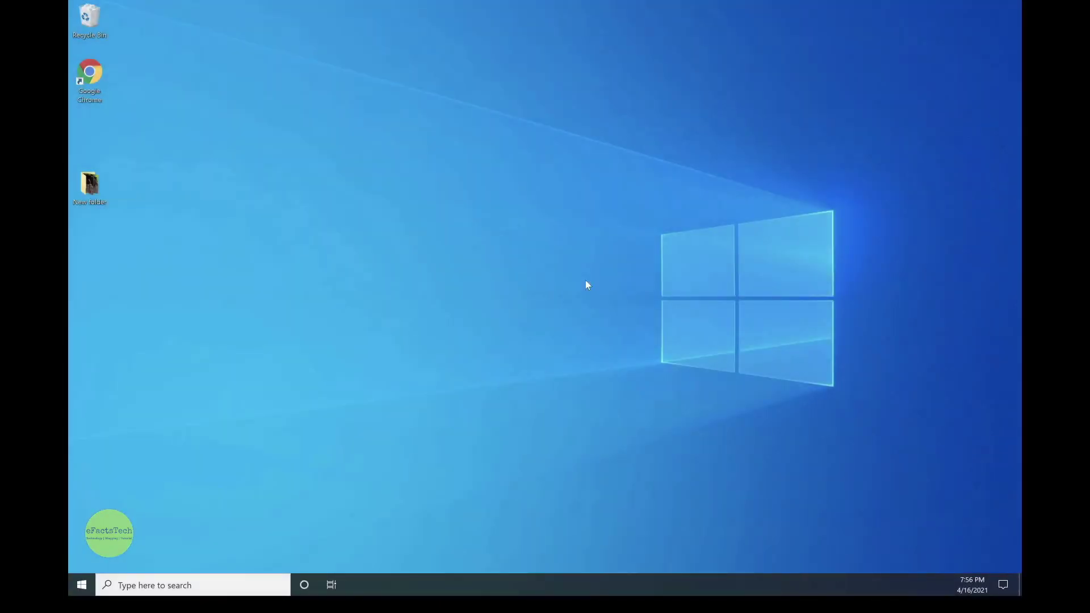
right_click(526, 307)
click(512, 292)
right_click(510, 312)
click(536, 341)
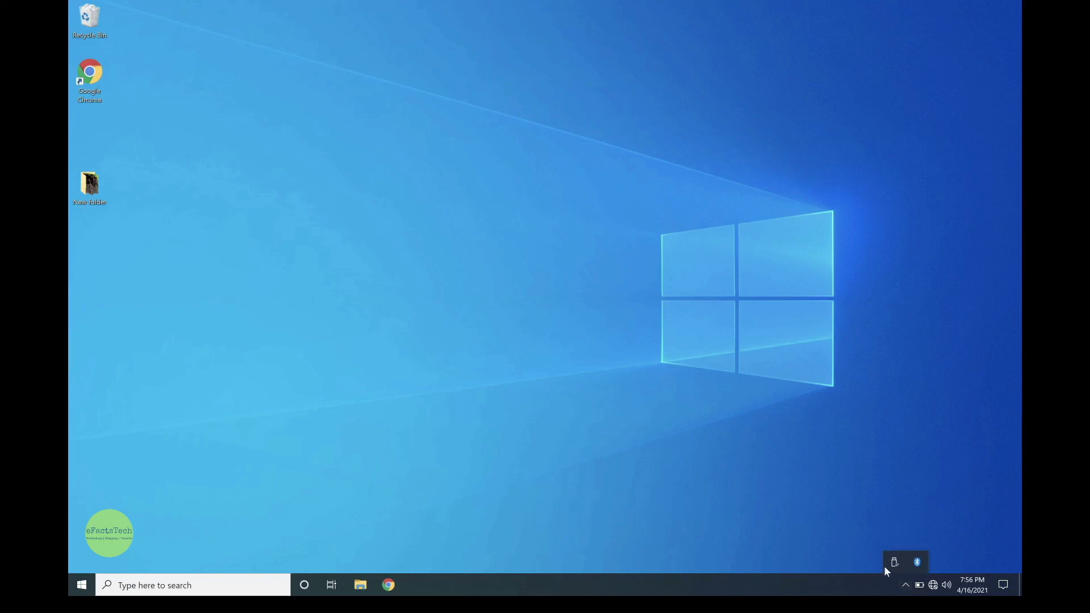
click(714, 453)
right_click(521, 305)
click(568, 339)
Check the installed version and service status in About VMware Tools from the hidden notification icons, and close the window
click(907, 583)
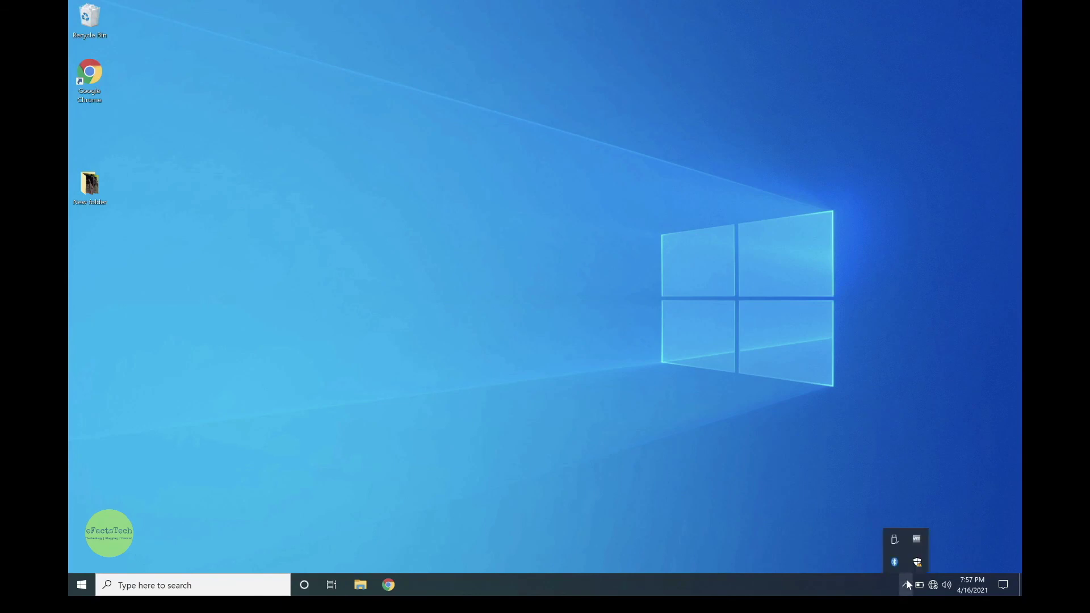
right_click(919, 541)
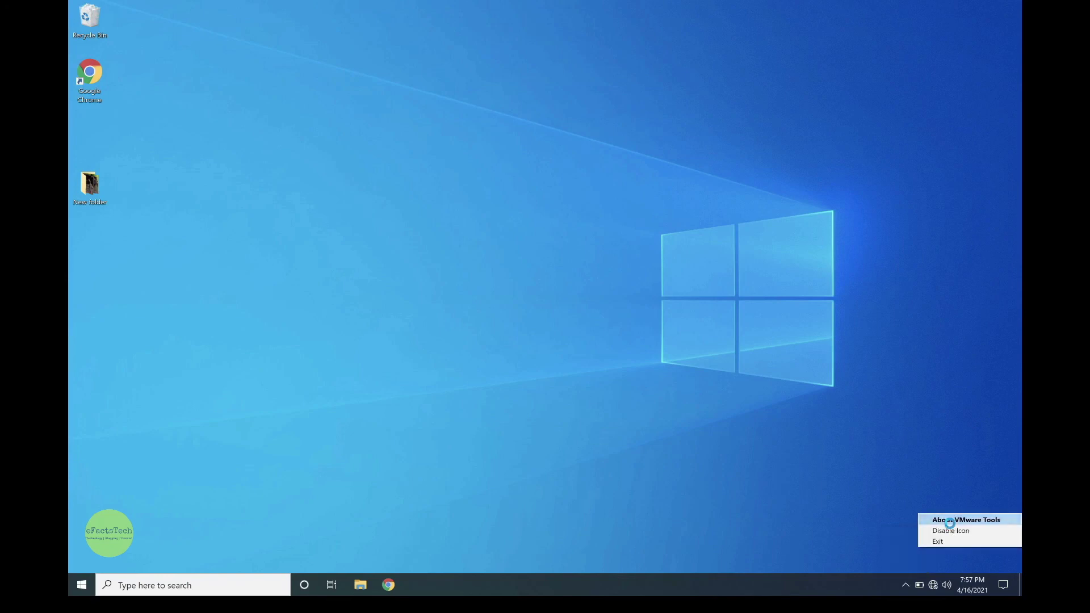
click(950, 520)
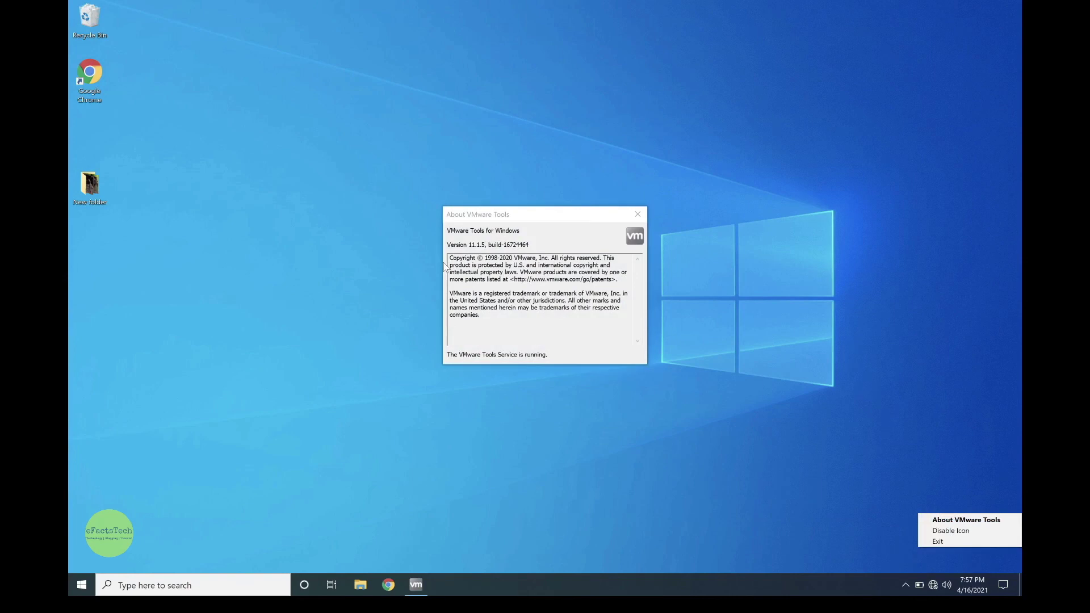
click(639, 209)
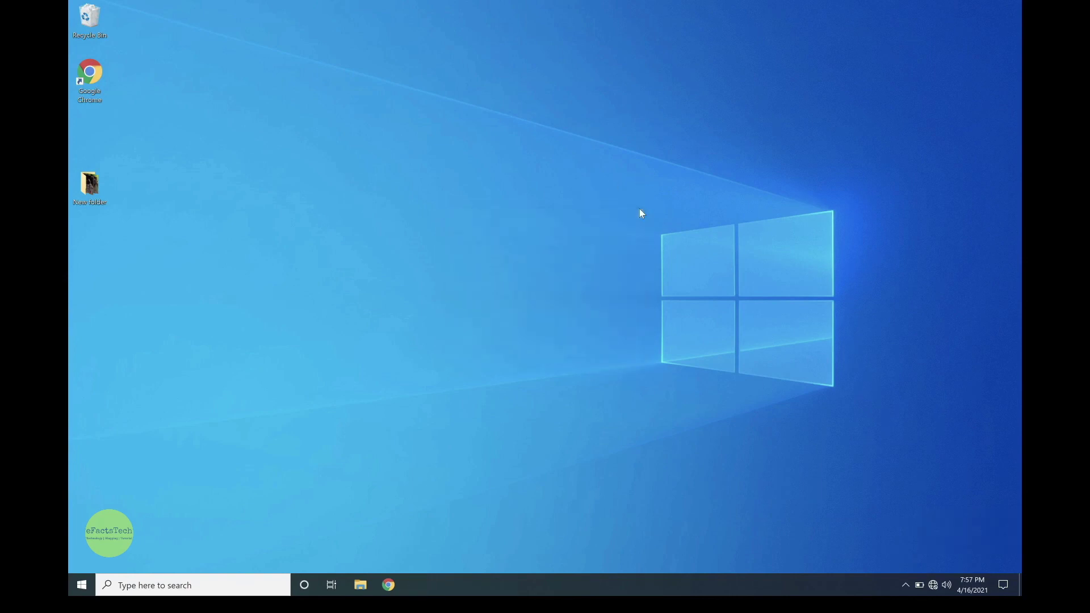
right_click(562, 187)
click(598, 217)
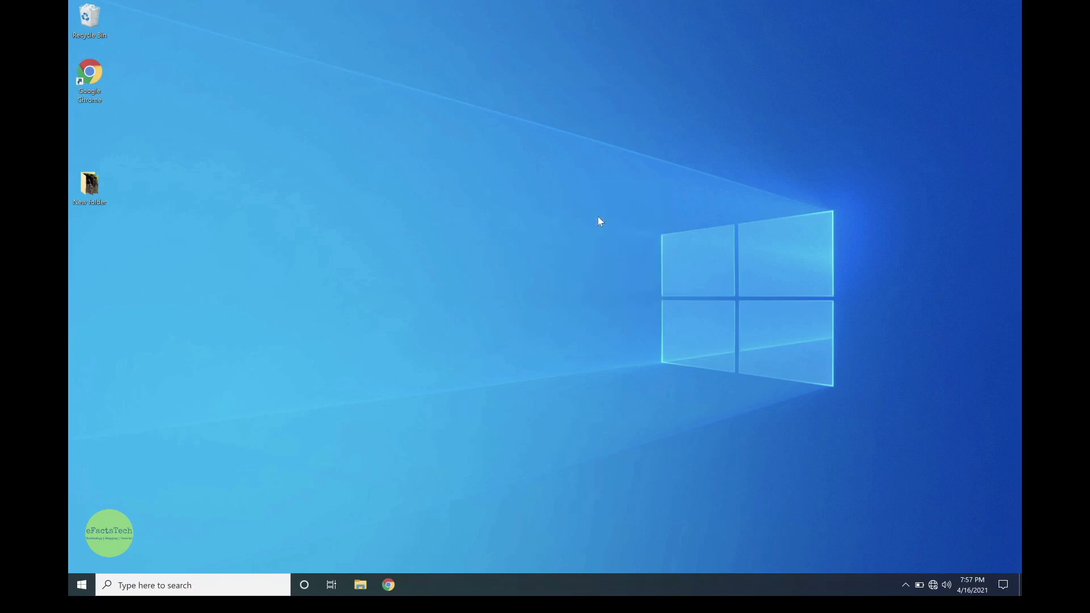